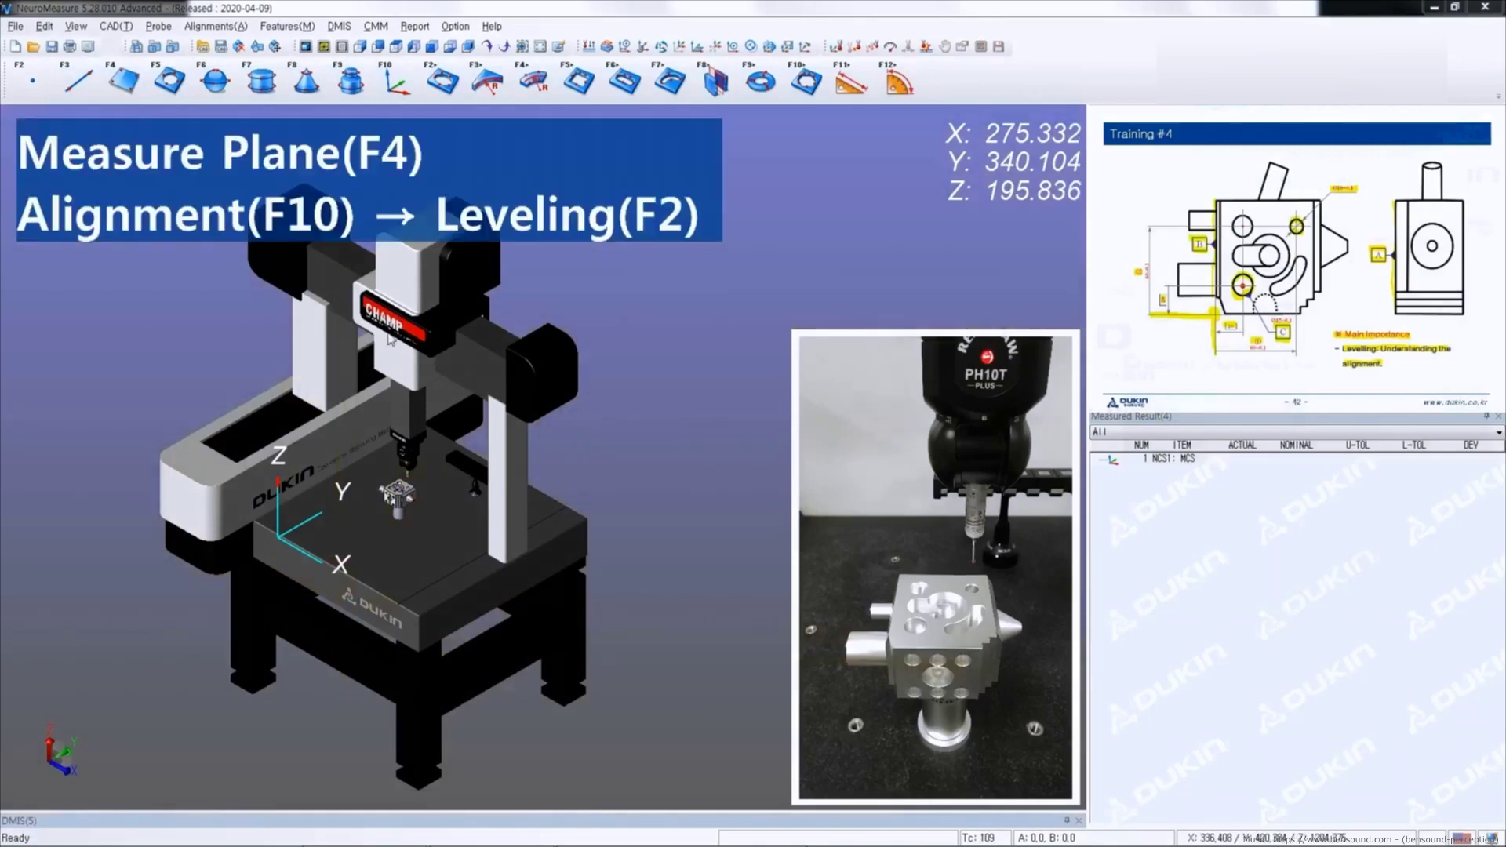
Probe plane PL1 with four points on the top face, measuring Z 171.358.
scroll(498, 577, "up", 5)
scroll(499, 576, "up", 3)
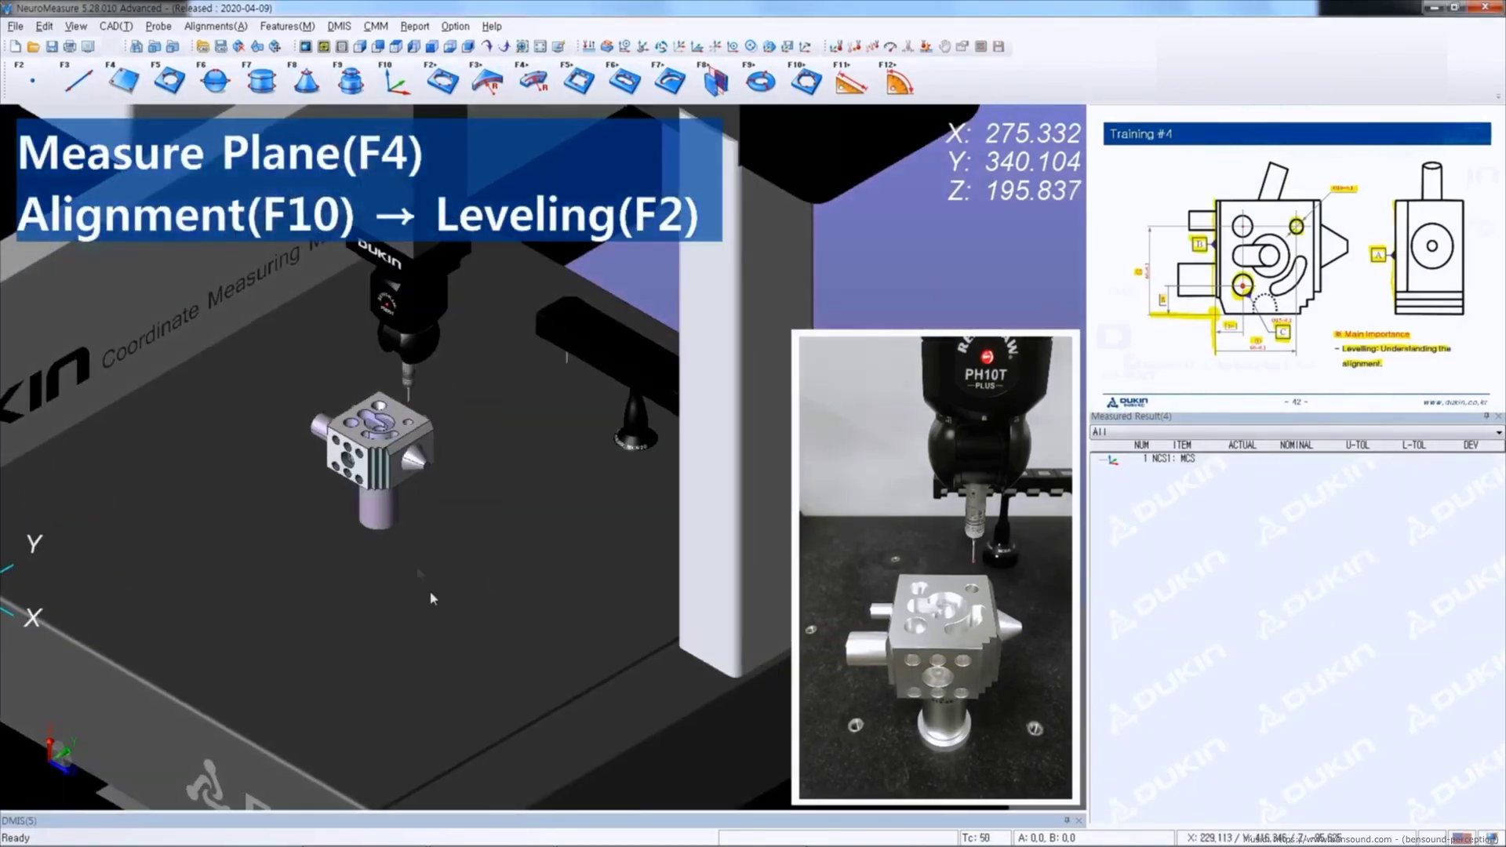
key("F4")
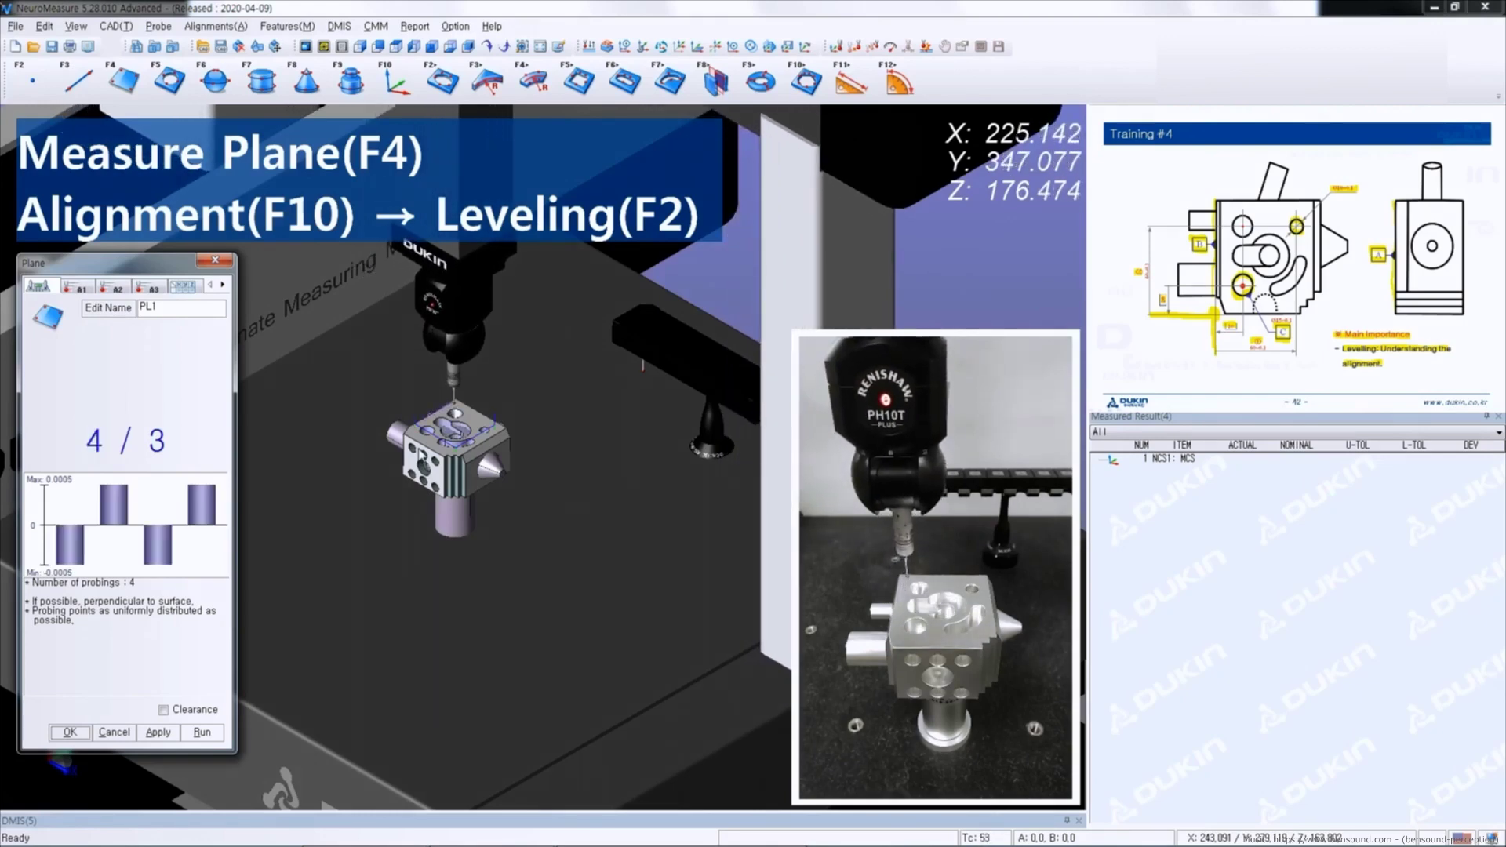
key("Return")
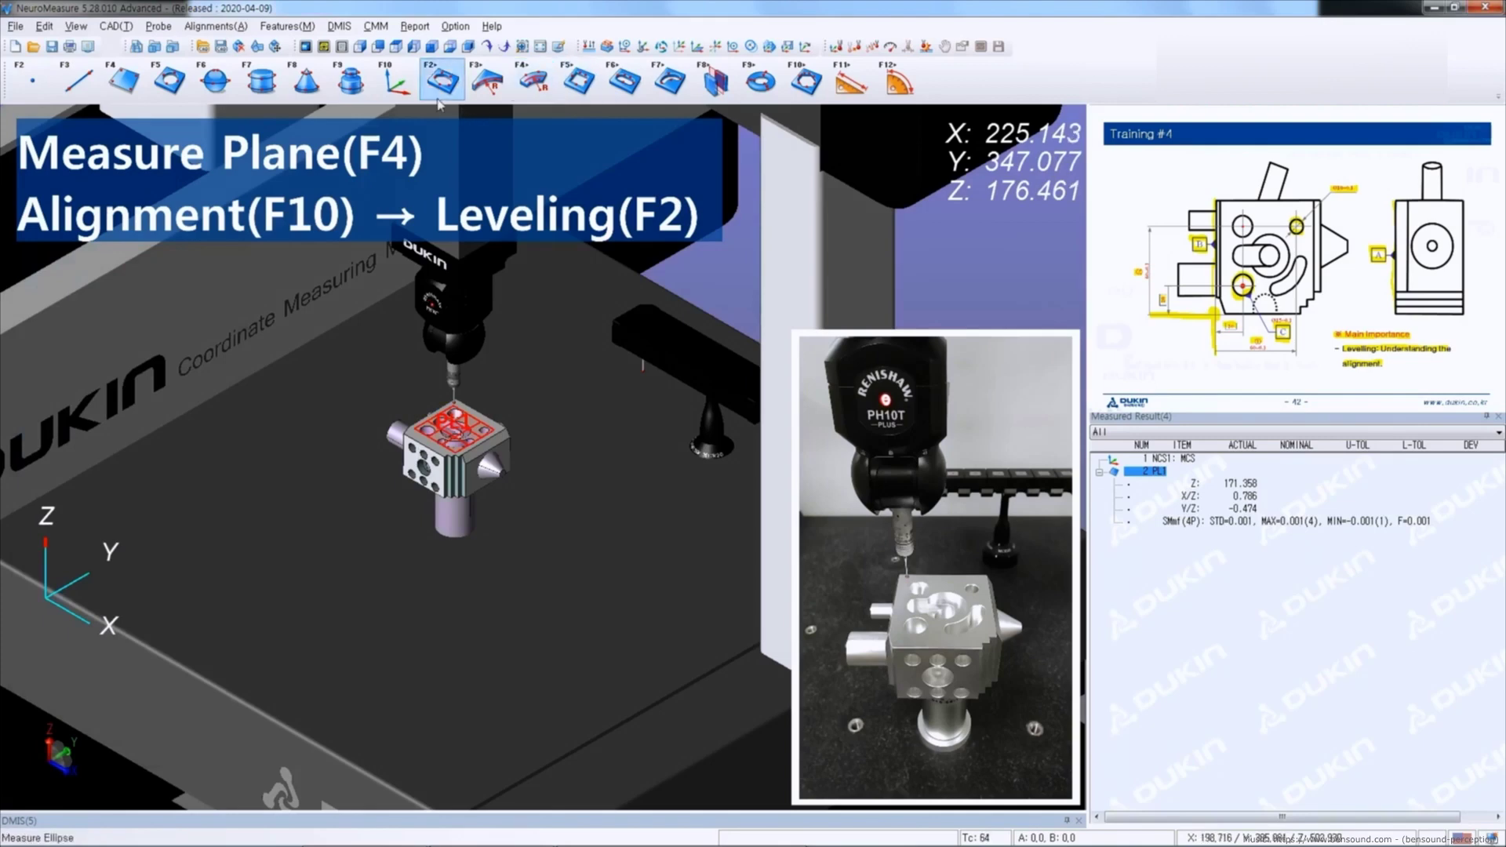
left_click(405, 90)
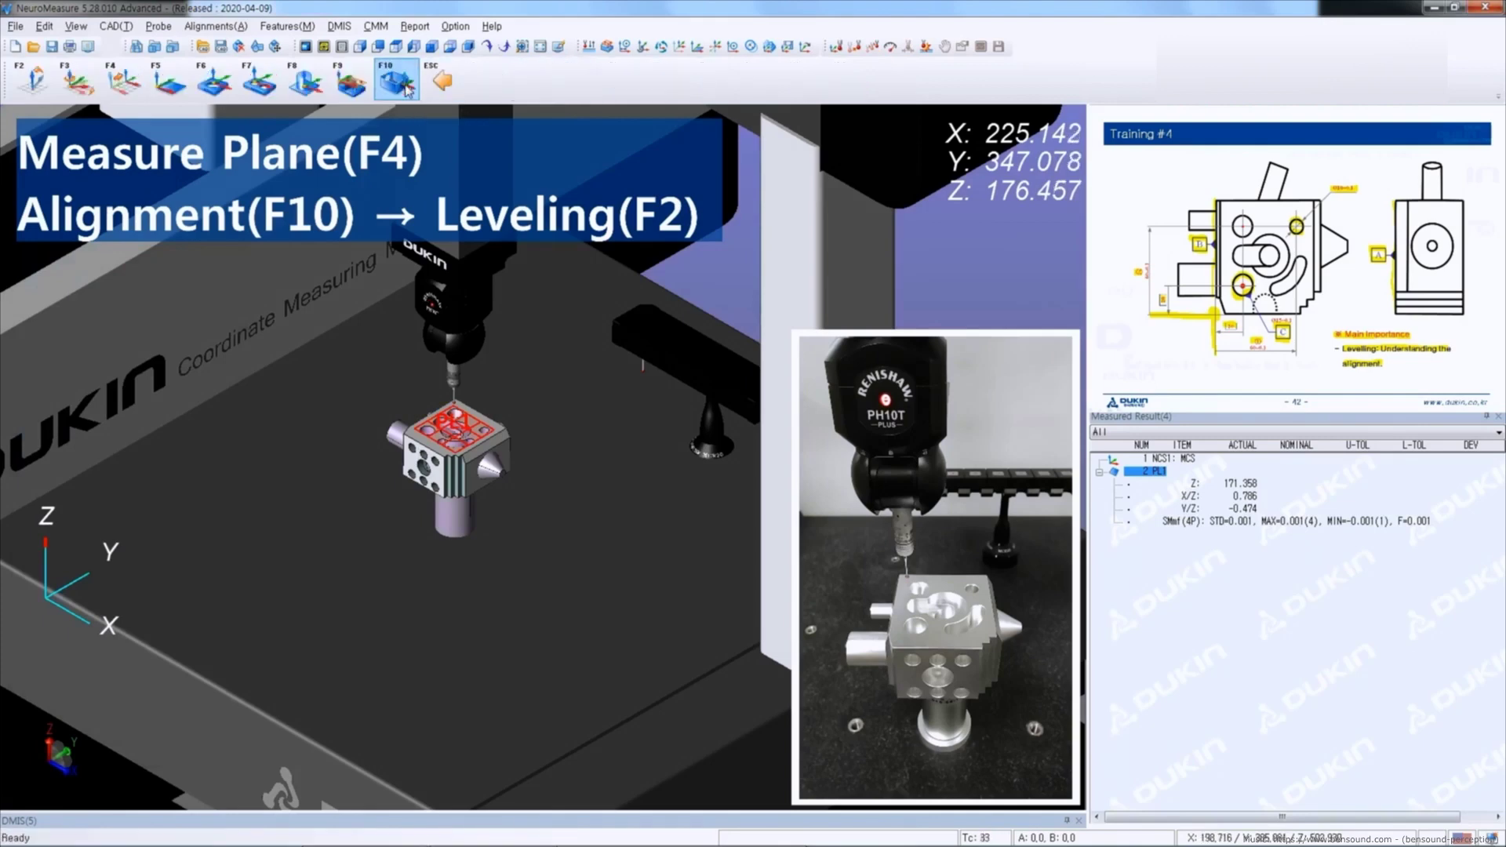
Level the alignment to plane PL1 and measure line LN1 on the workpiece.
left_click(37, 81)
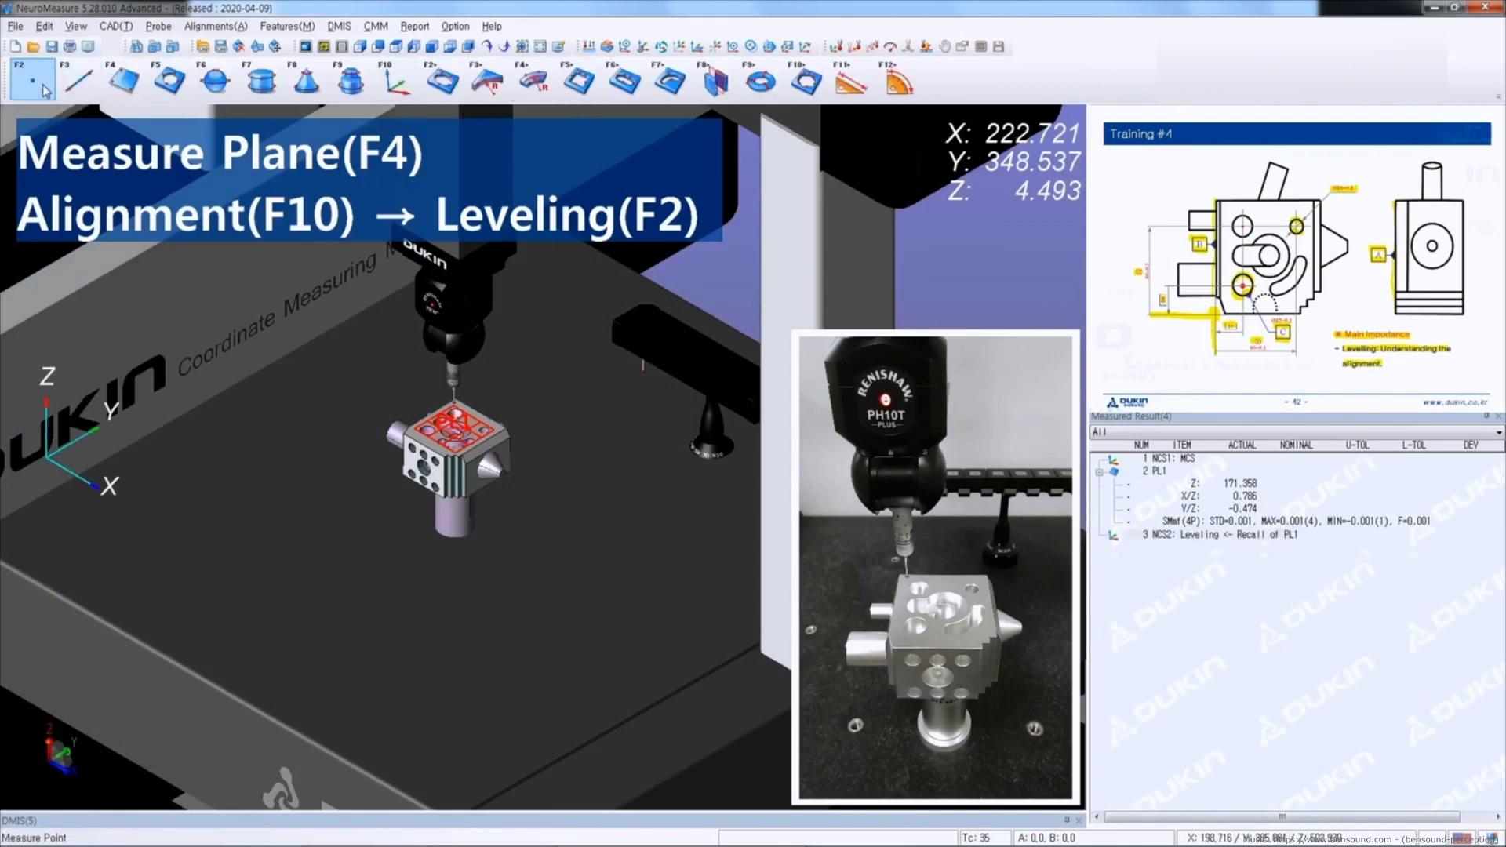
middle_click_drag(276, 380, 329, 397)
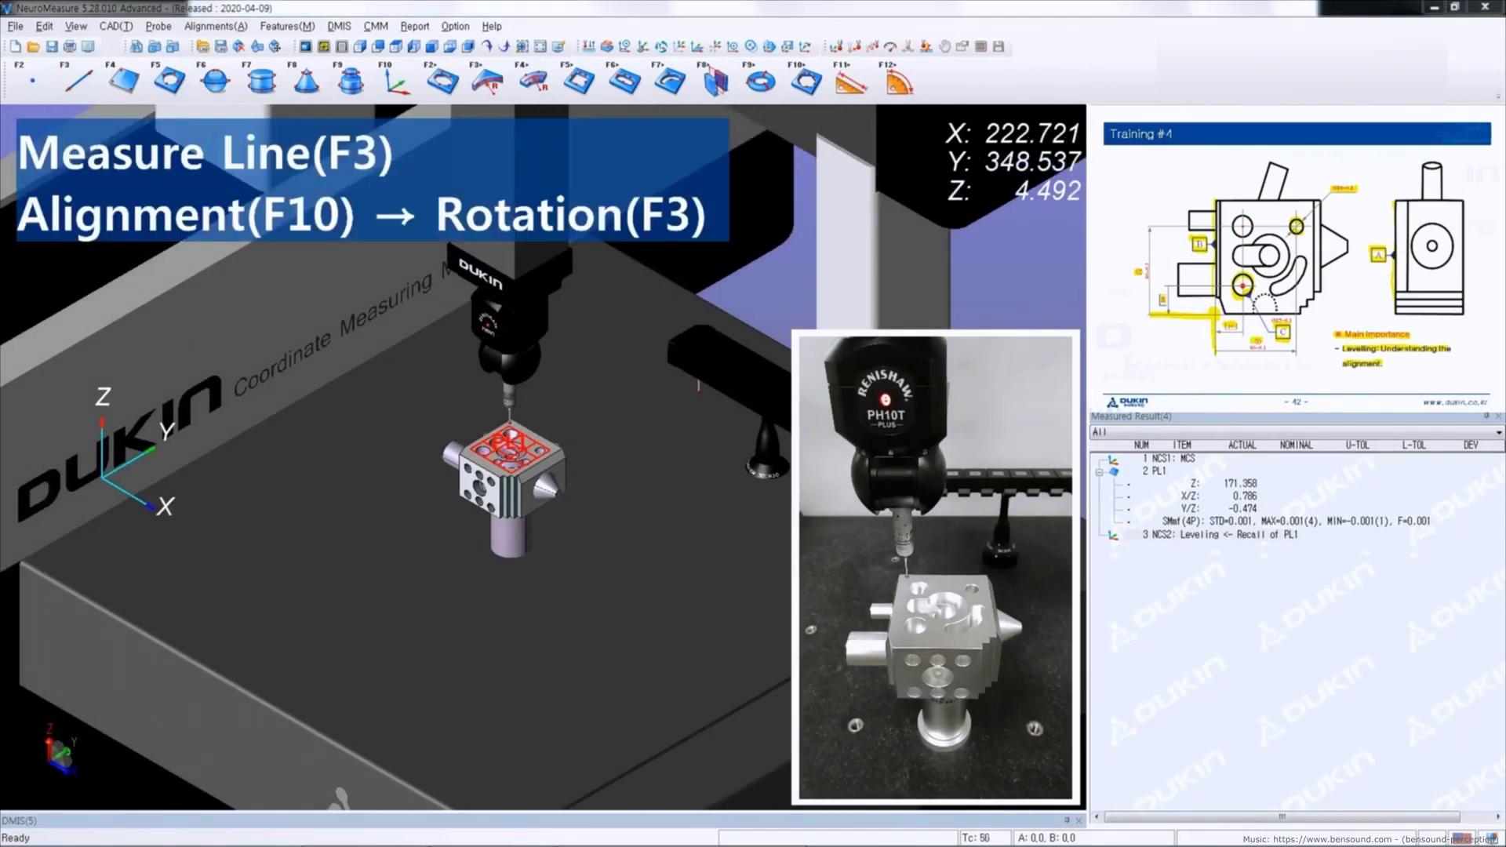
key("F3")
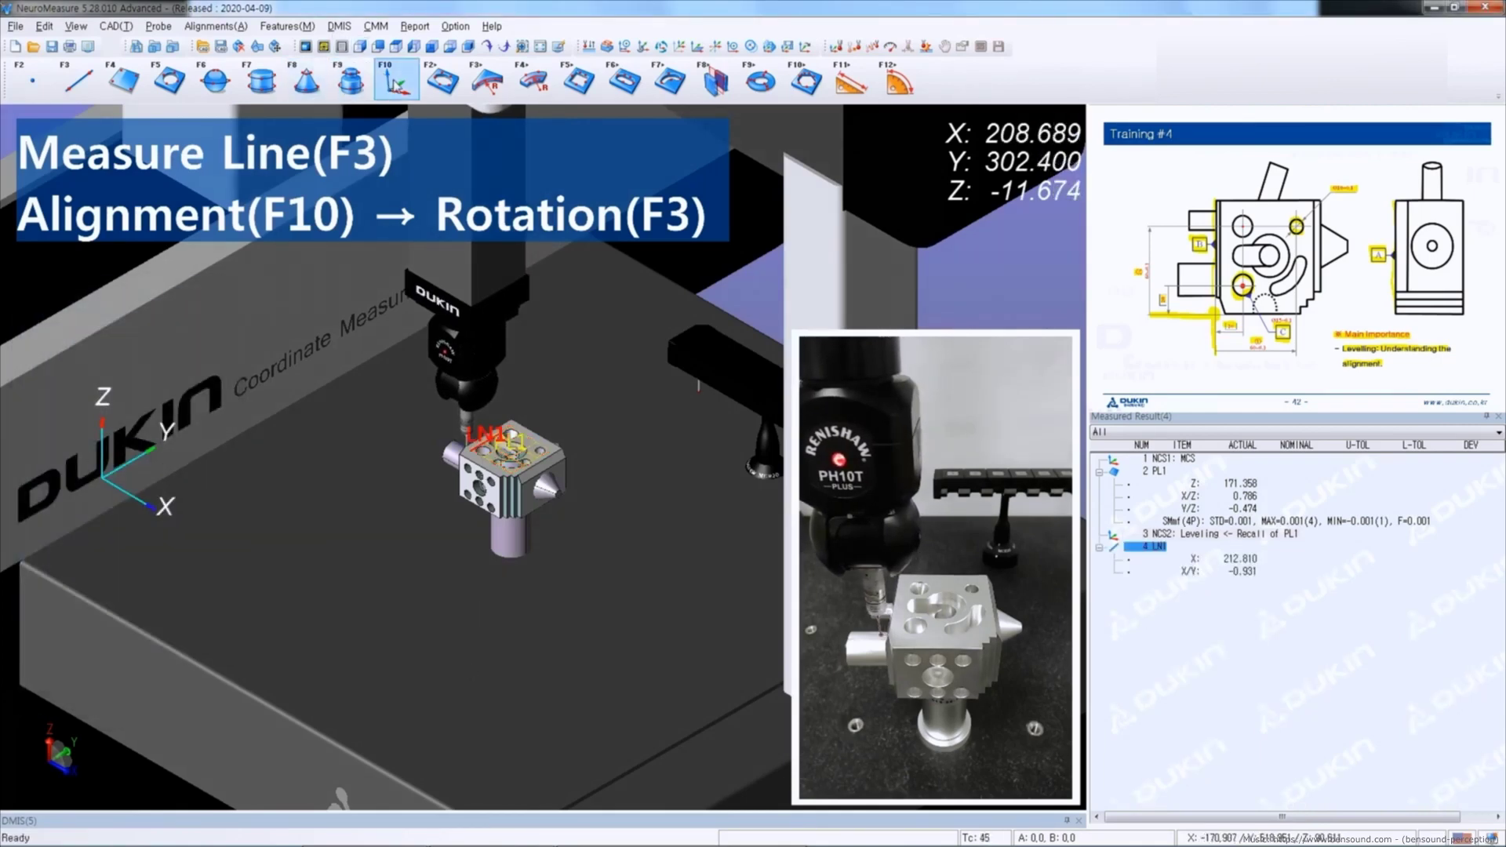
Rotate the alignment to line LN1.
left_click(396, 82)
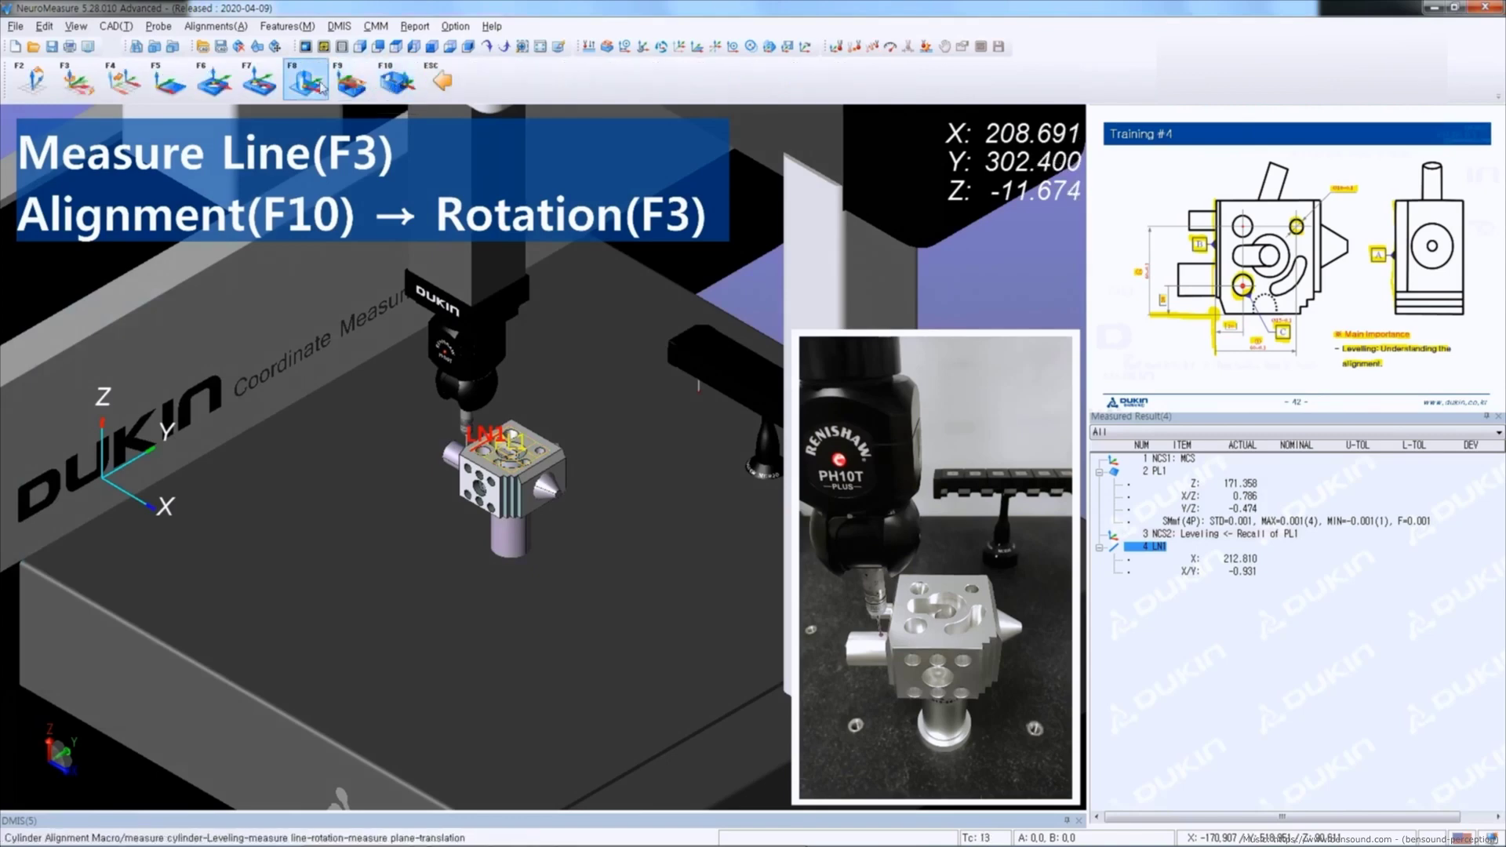
left_click(99, 88)
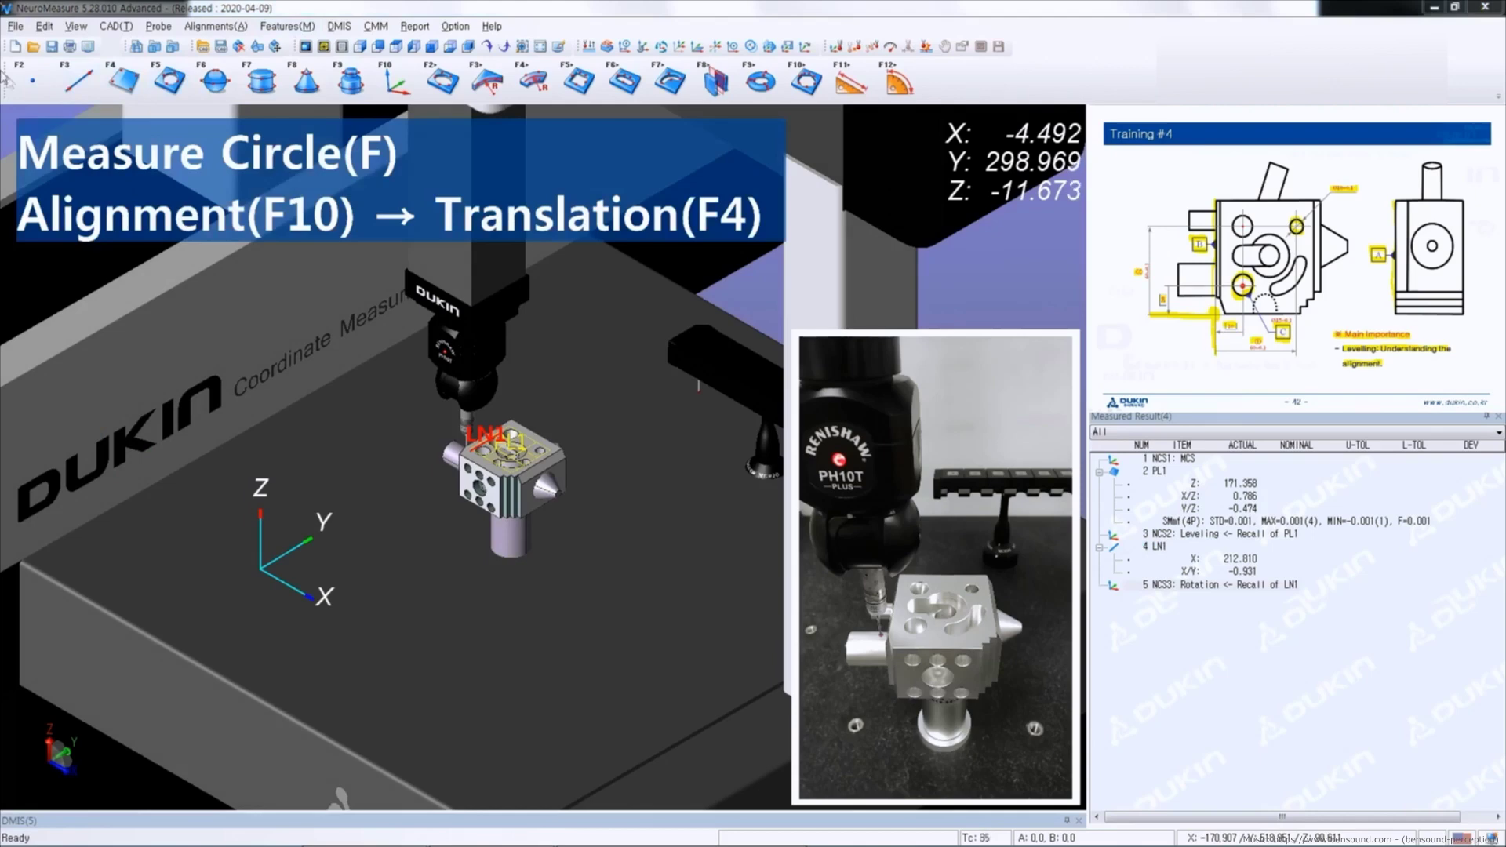
key("F5")
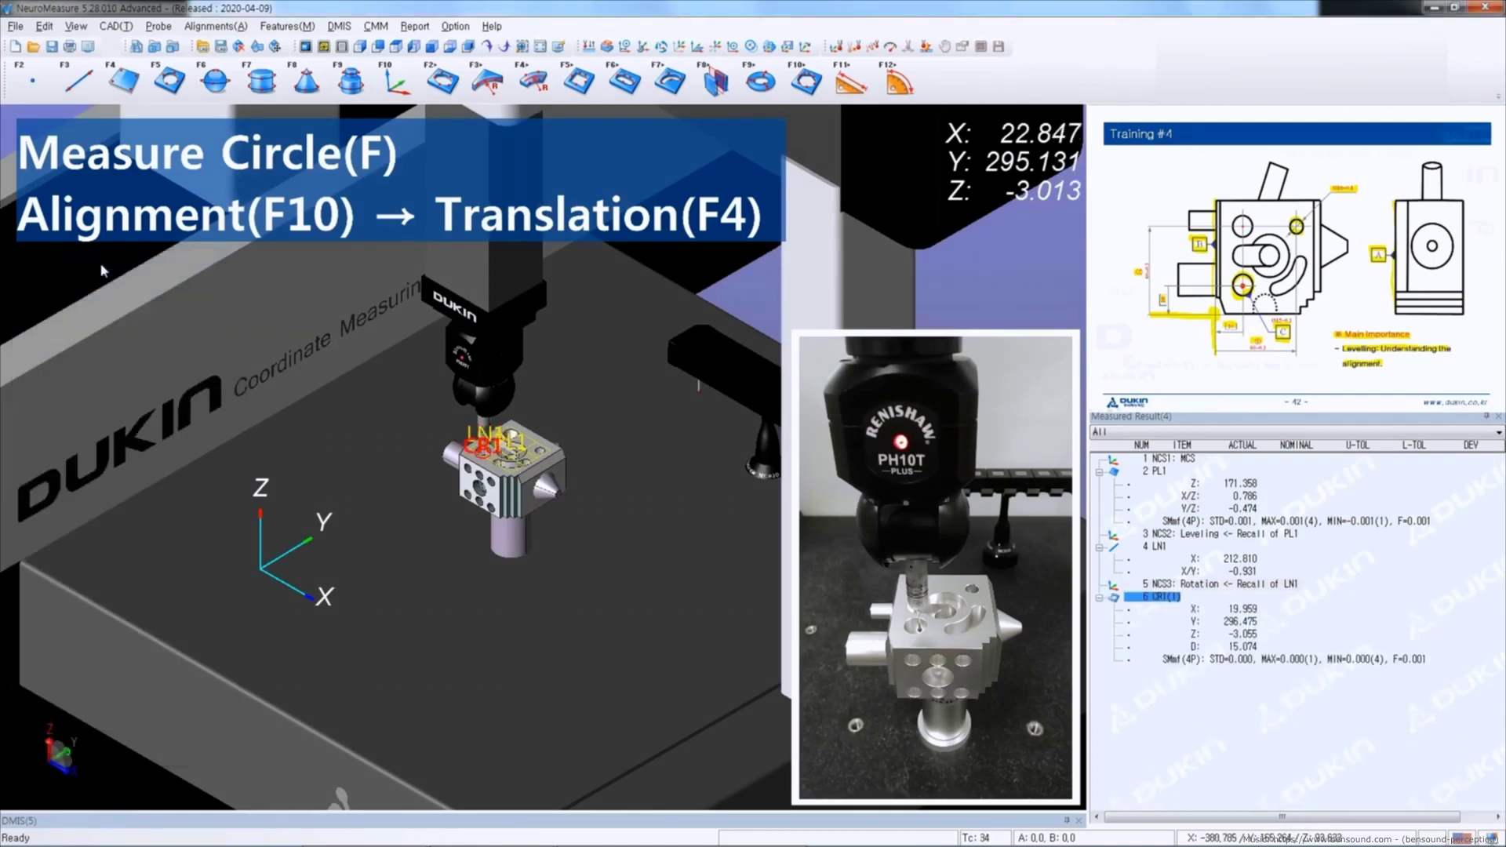
Translate the alignment origin onto circle CR1's centre in X and Y, creating NCS4.
left_click(398, 85)
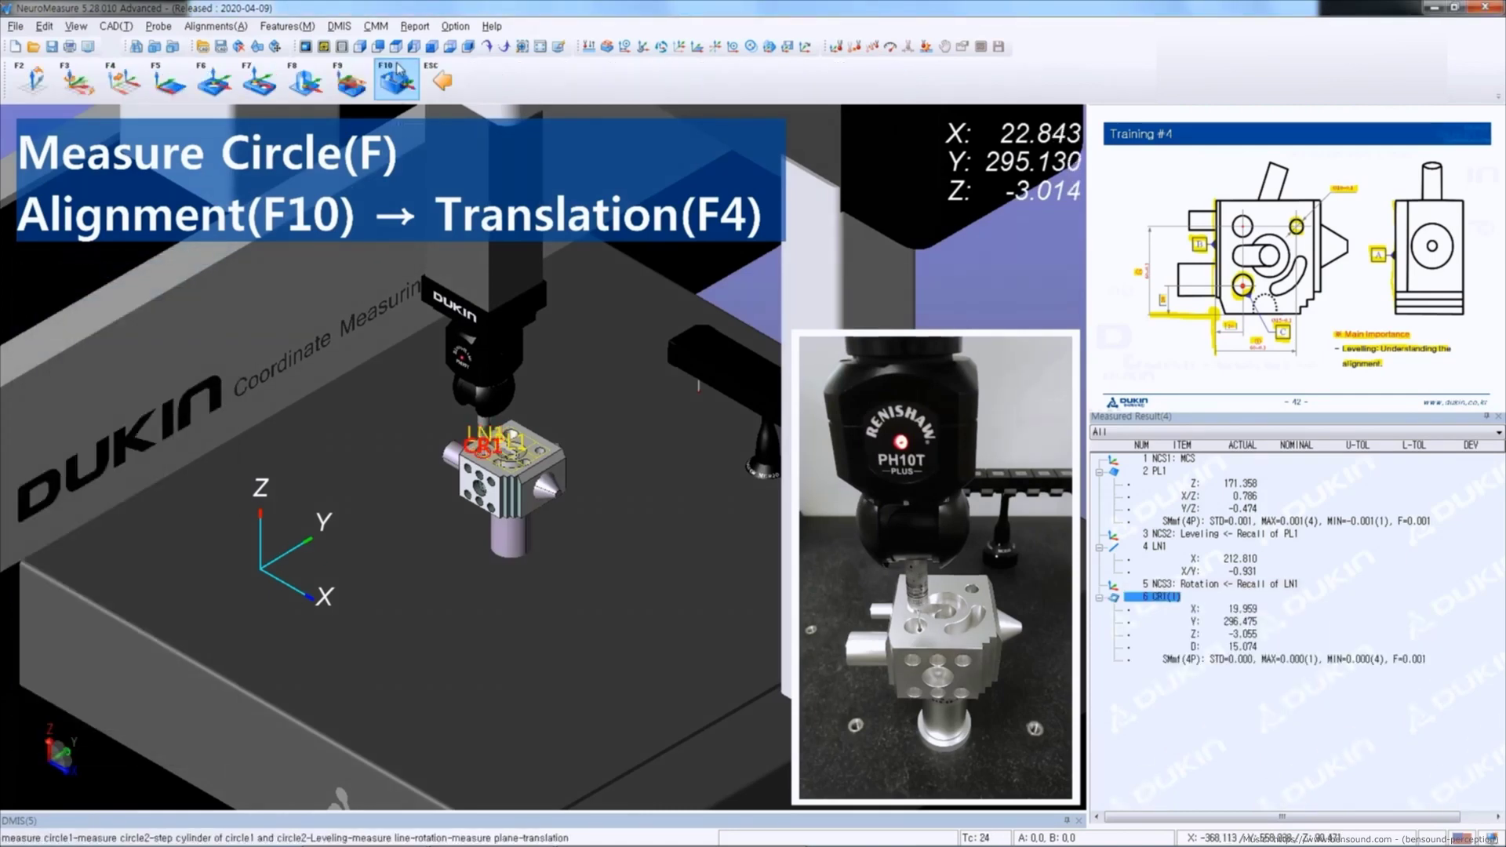
left_click(119, 85)
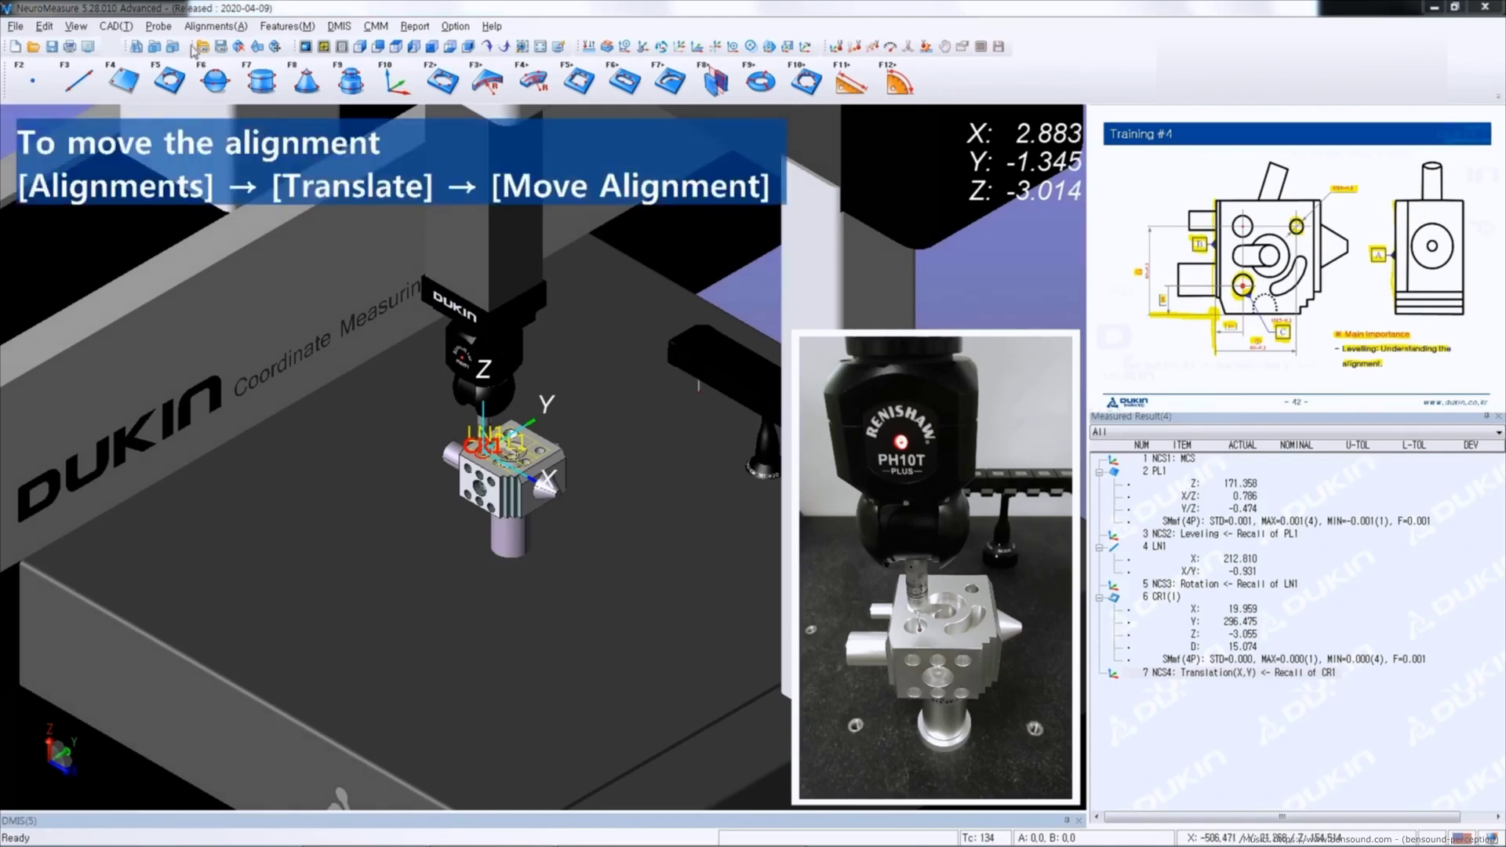
Apply Move Alignment with X -20 and Y -20, creating NCS5.
left_click(211, 26)
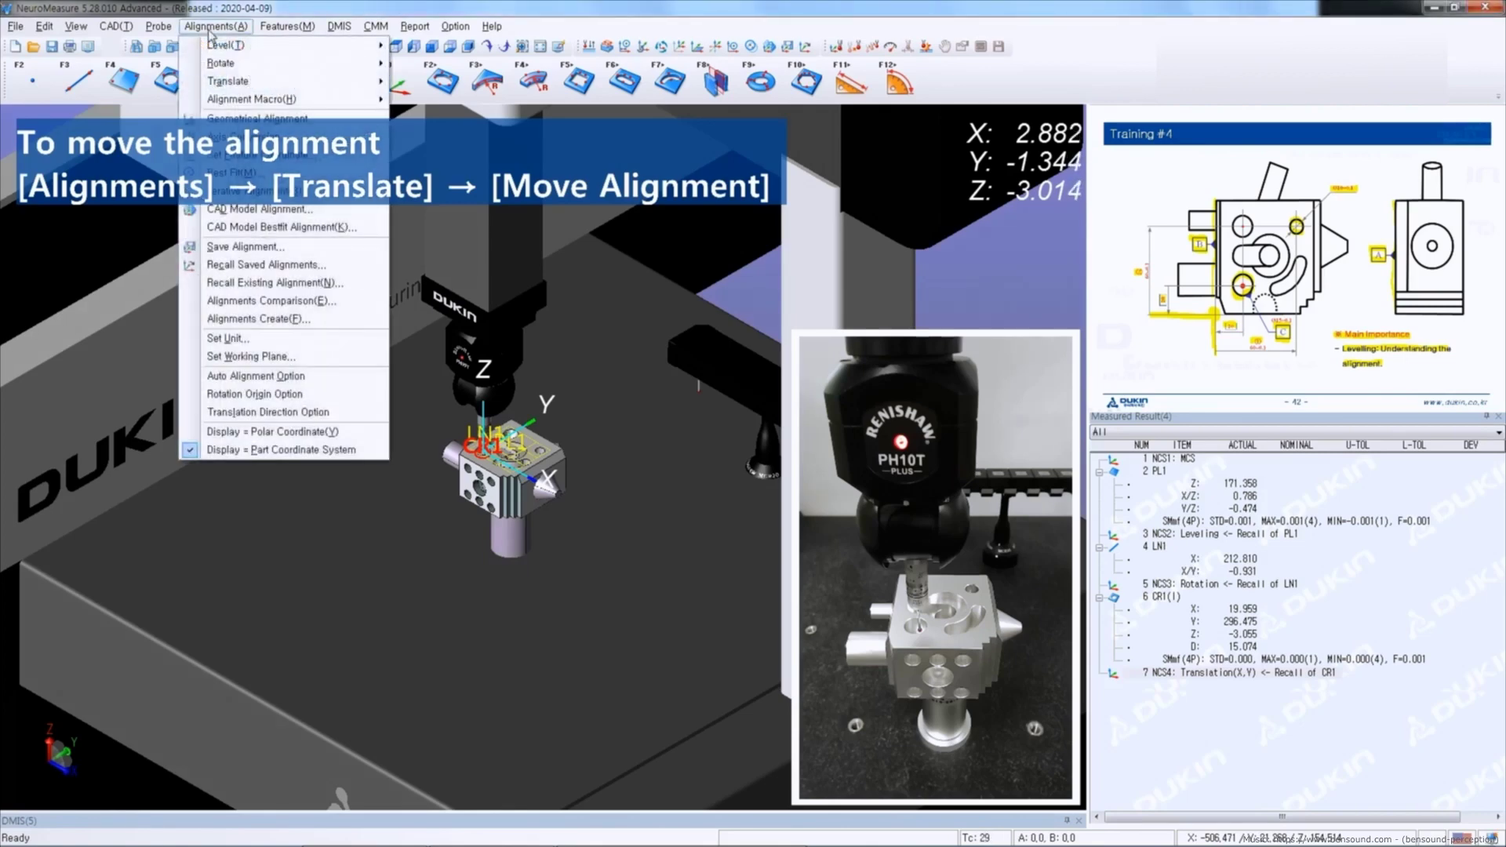
mouse_move(263, 83)
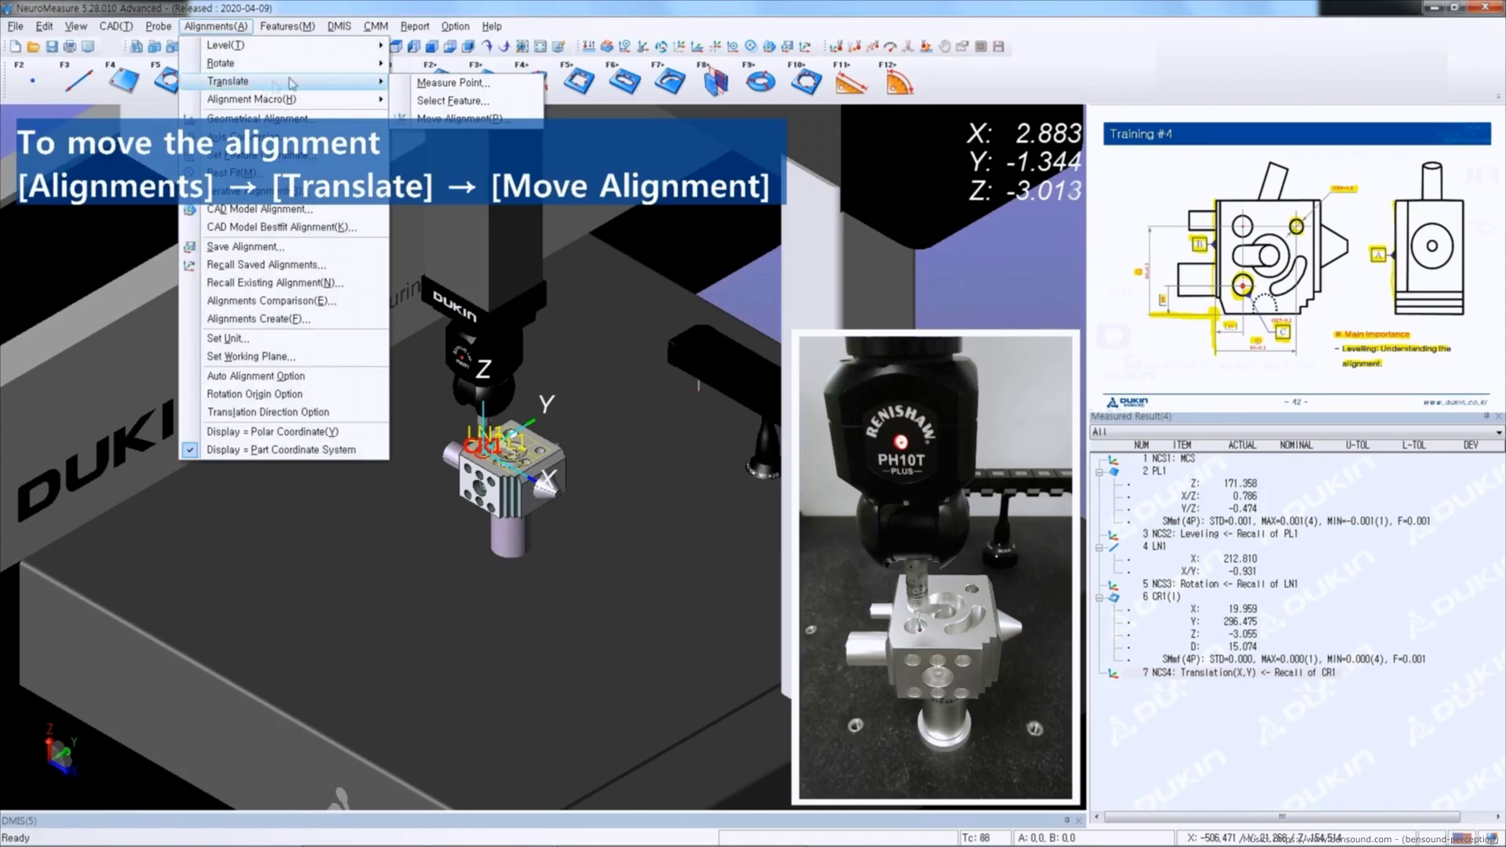
left_click(434, 119)
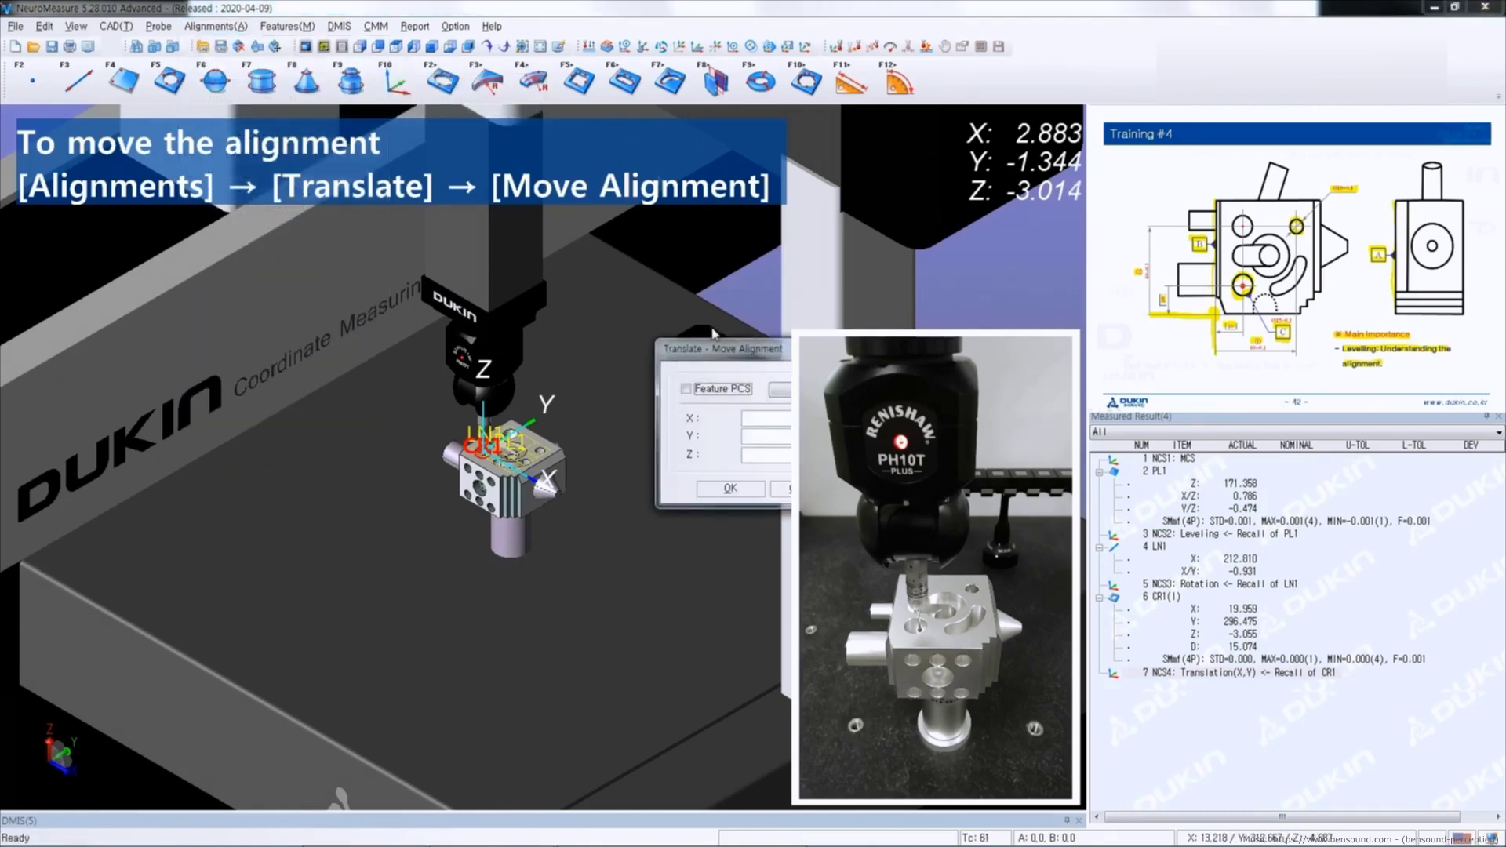
left_click_drag(715, 353, 82, 241)
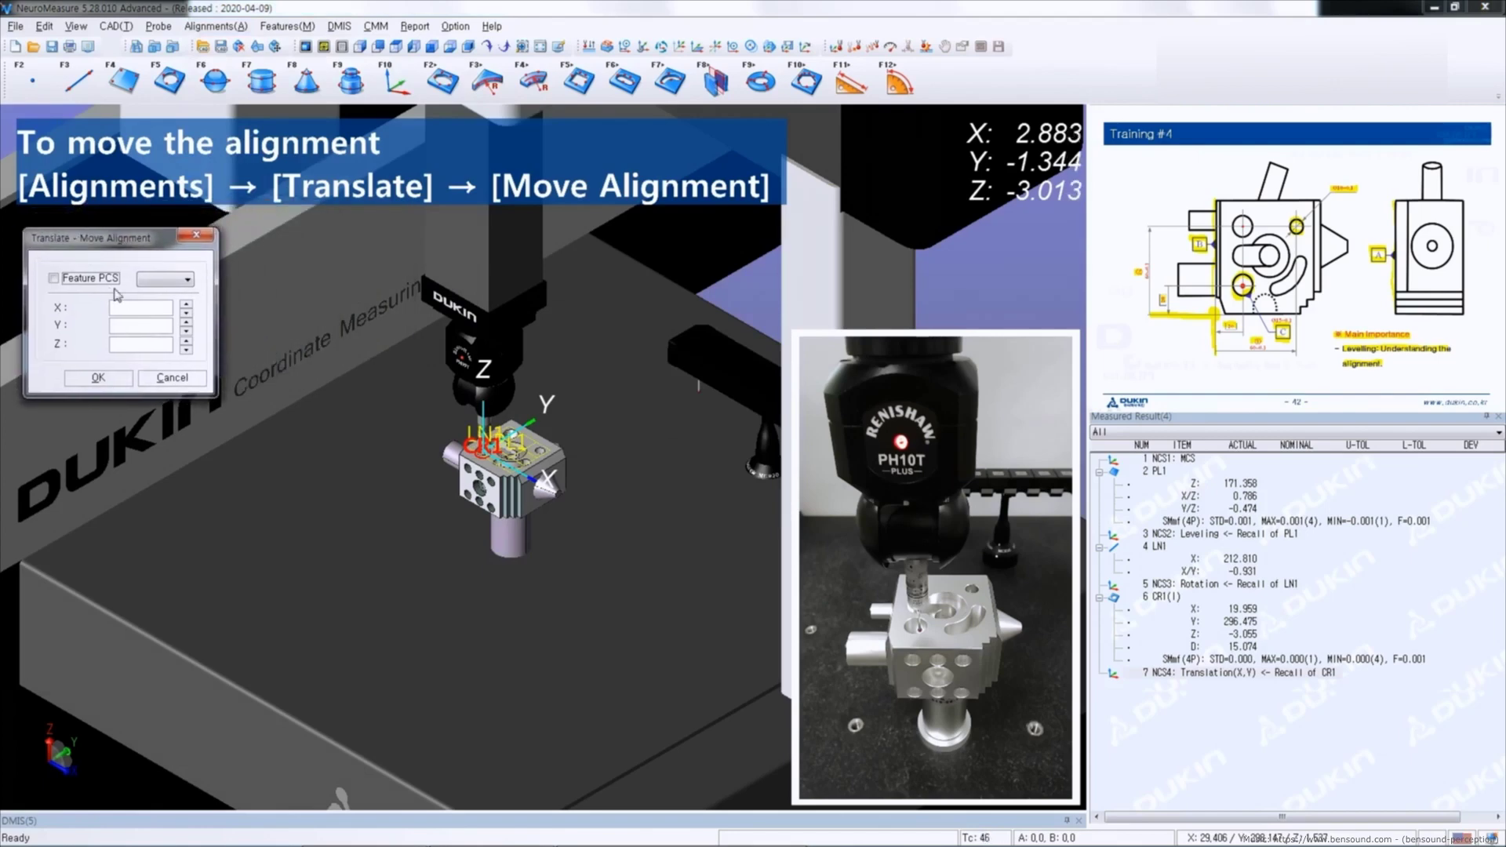
scroll(408, 414, "up", 5)
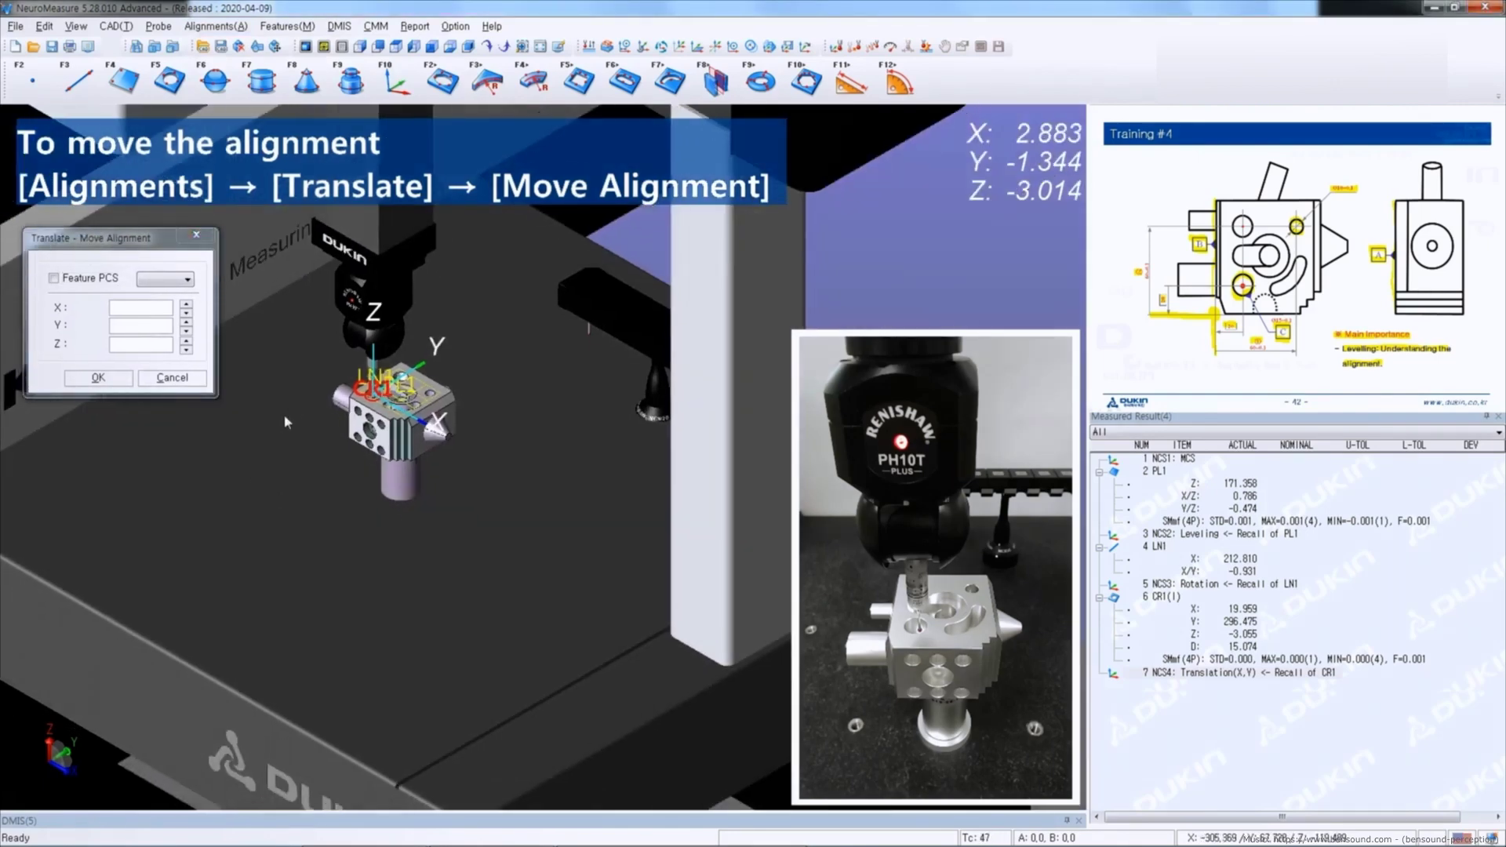
middle_click_drag(409, 415, 323, 450)
left_click(136, 309)
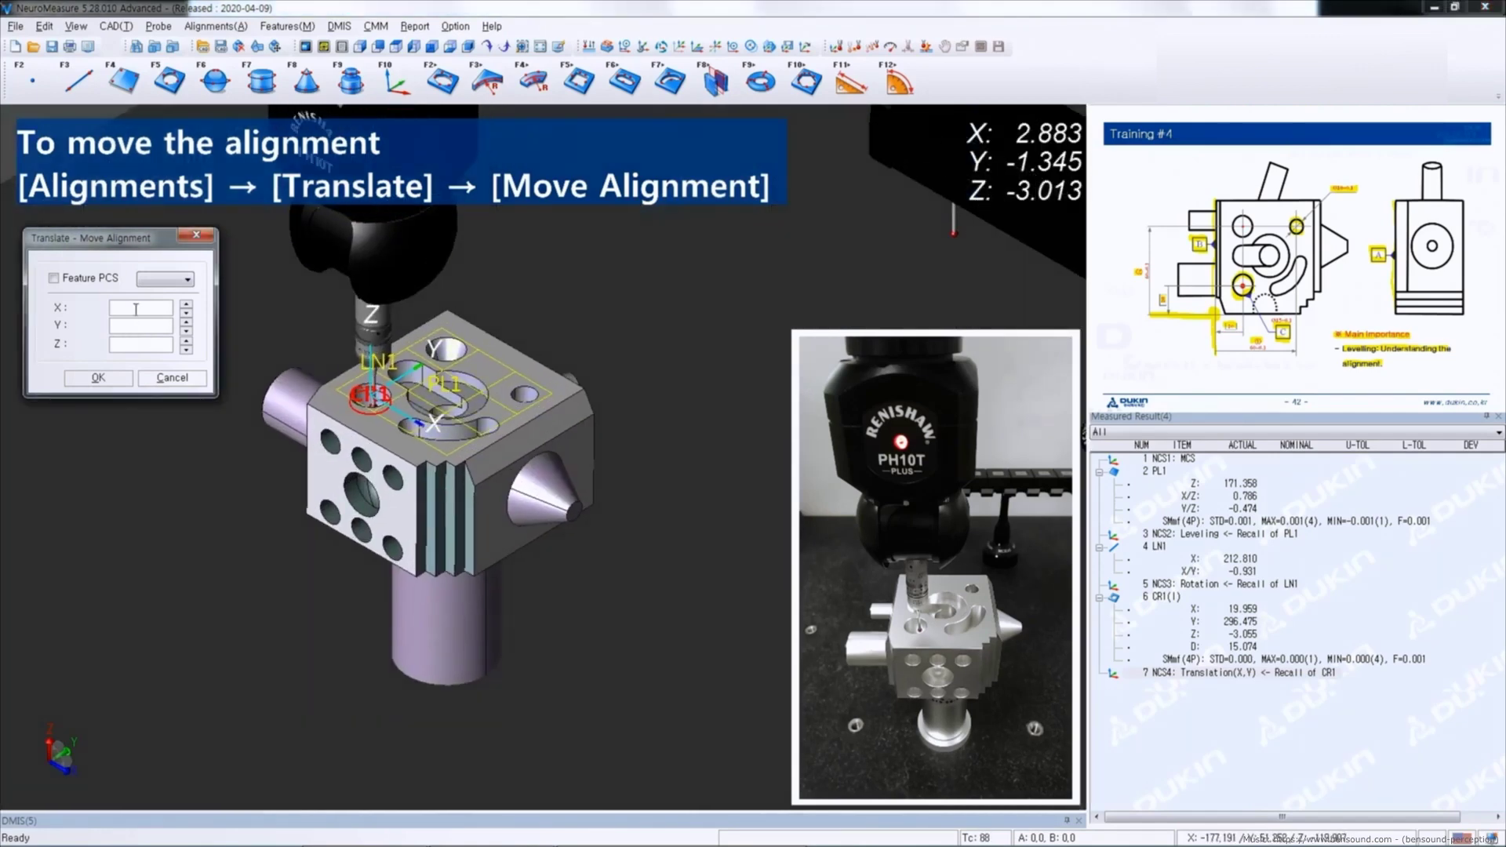
type("-20")
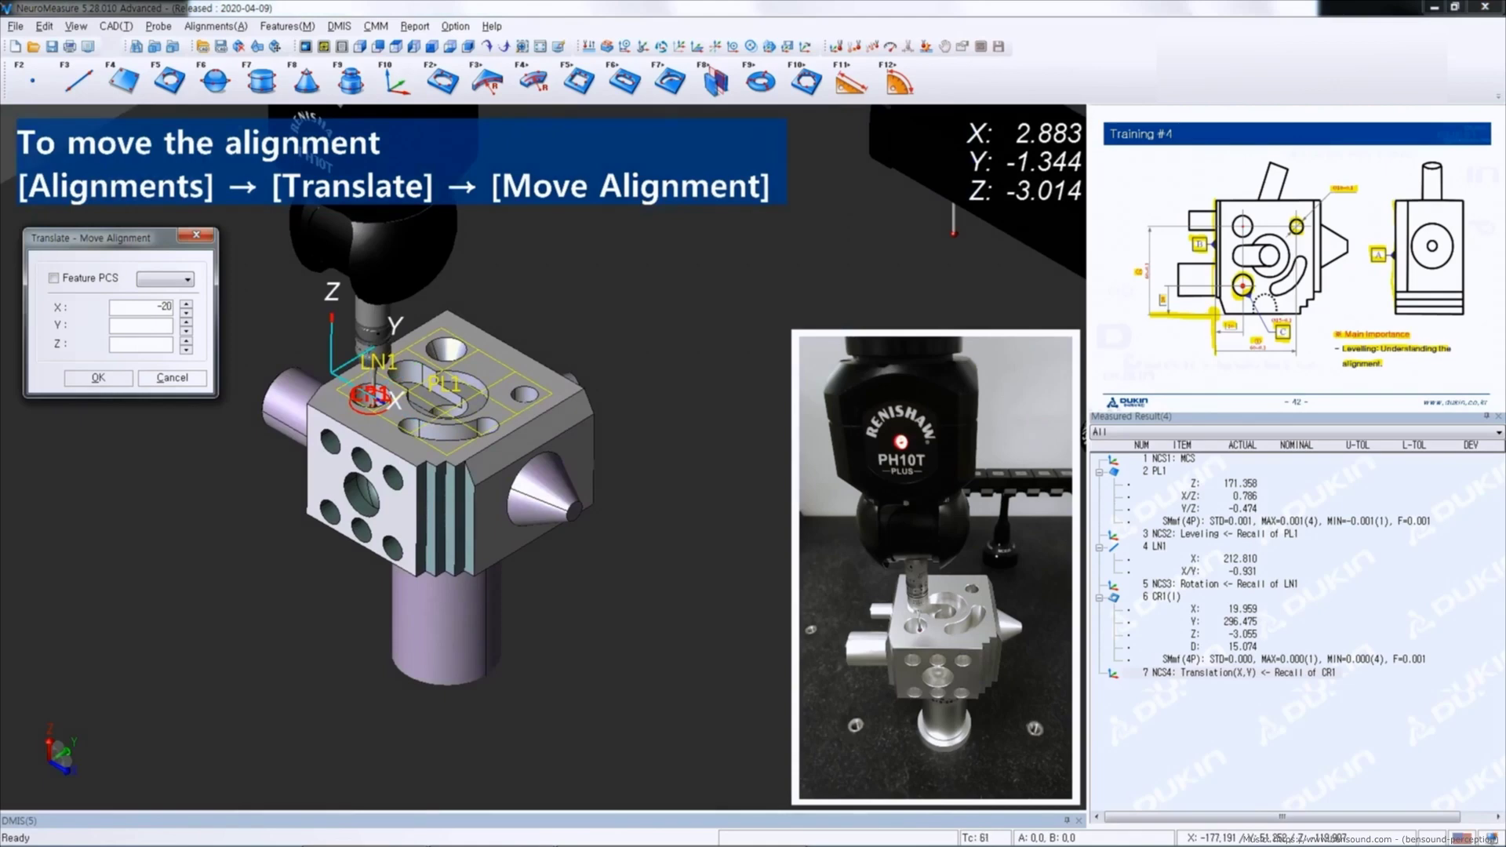
left_click(153, 327)
type("-20")
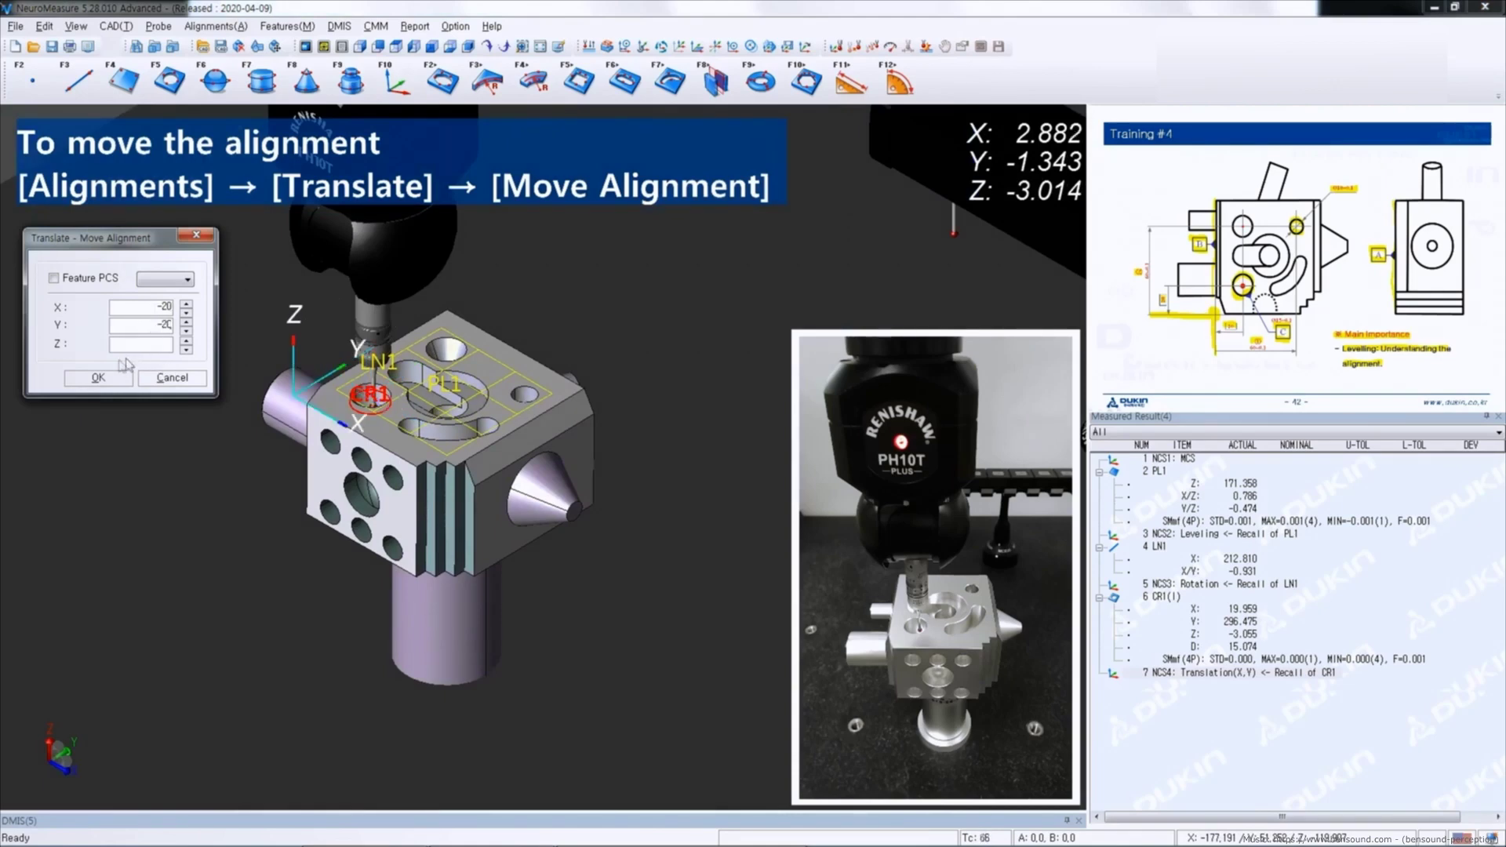
left_click(108, 379)
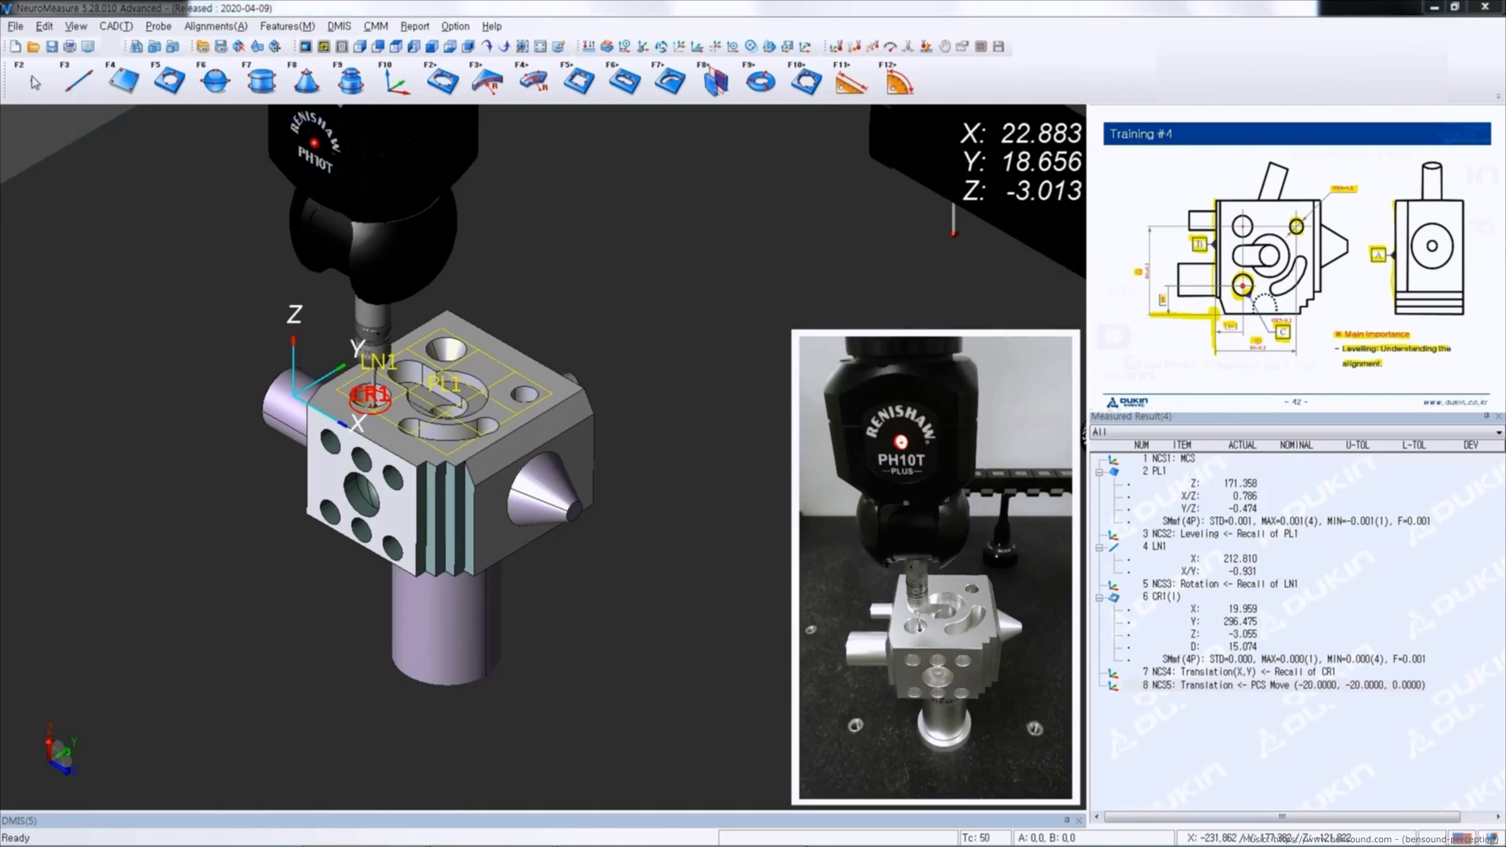
Probe the right-side hole as circle CR2, measuring X 60.006, Y 60.000, diameter 10.093.
left_click(168, 86)
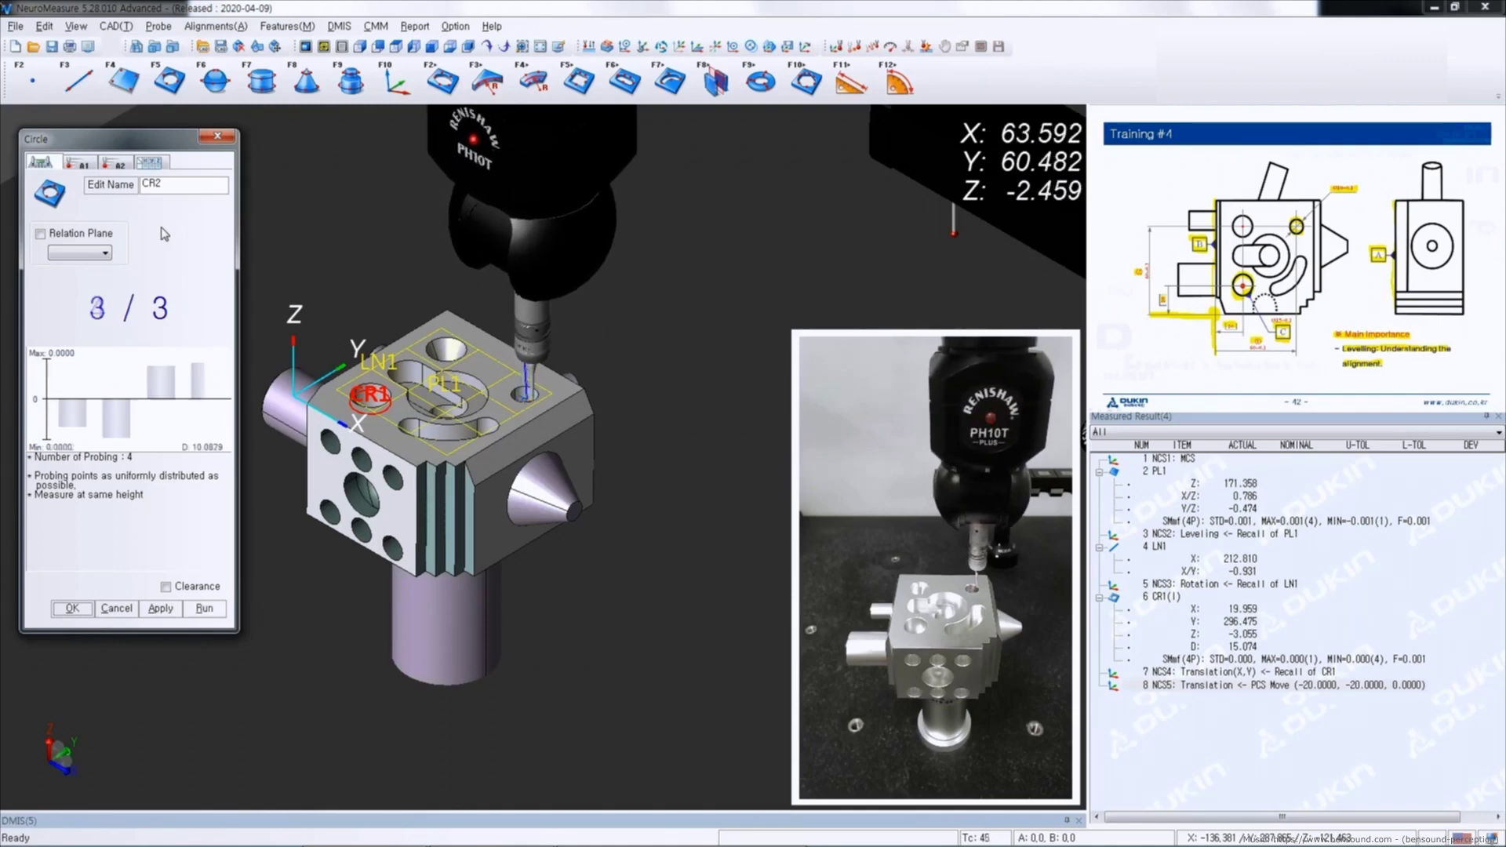
key("Return")
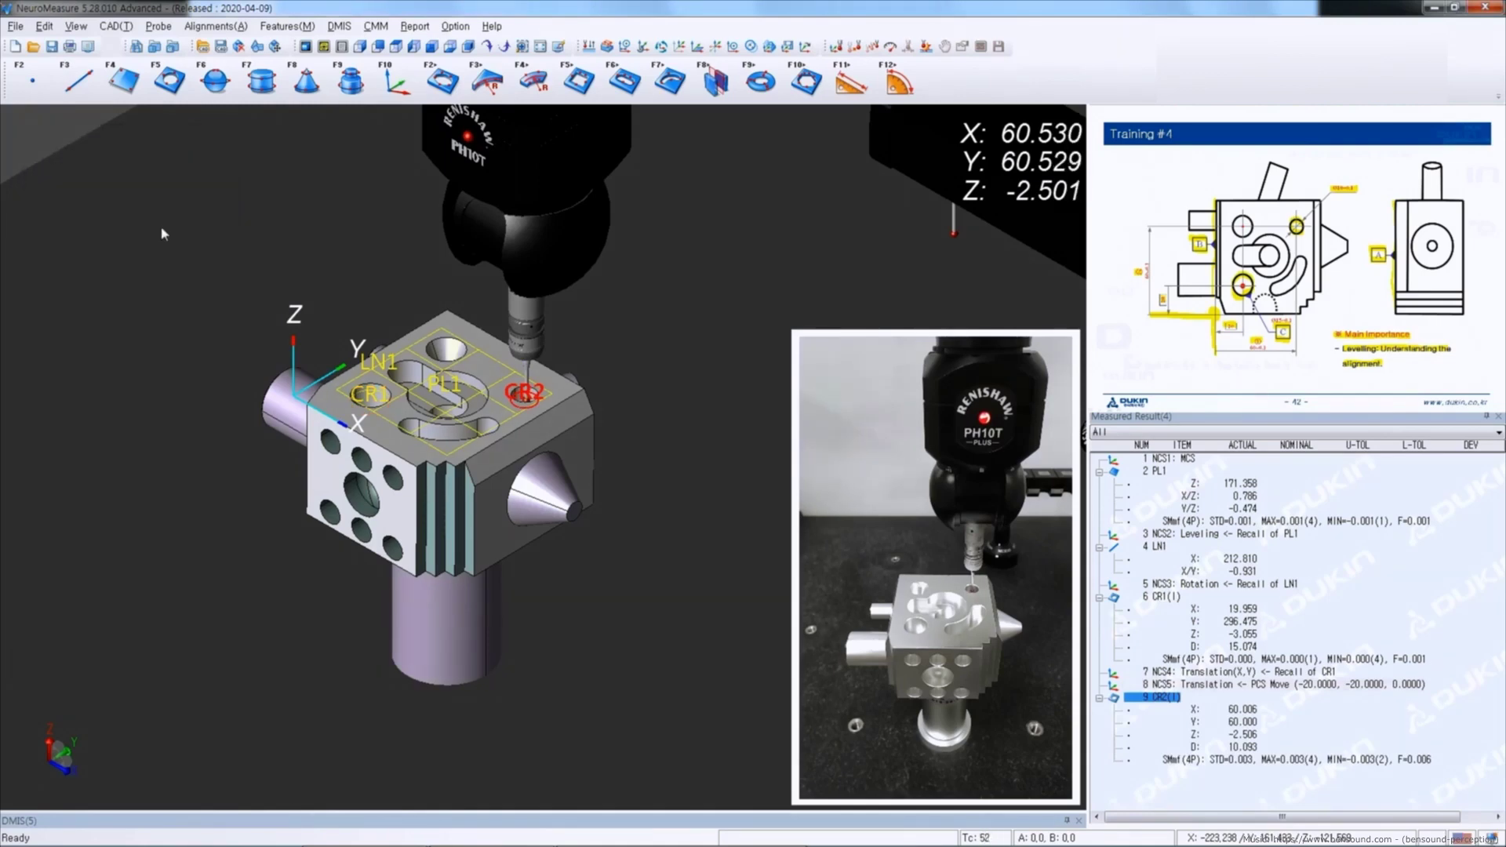
left_click(1271, 725)
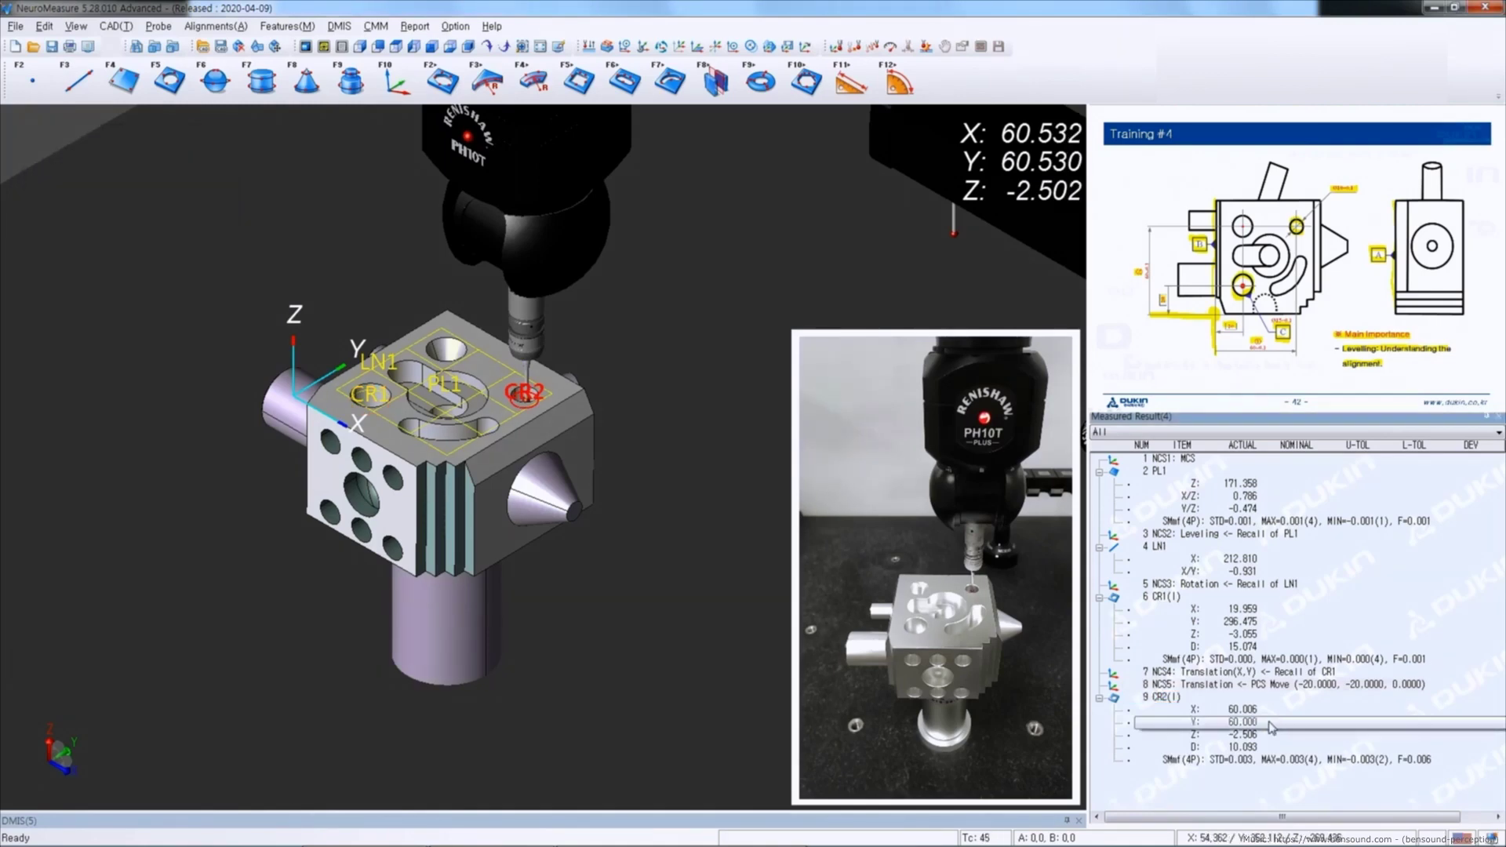
Enter CR2 nominals X 60, Y 60, diameter 10, and exclude Z from its report.
double_click(1270, 710)
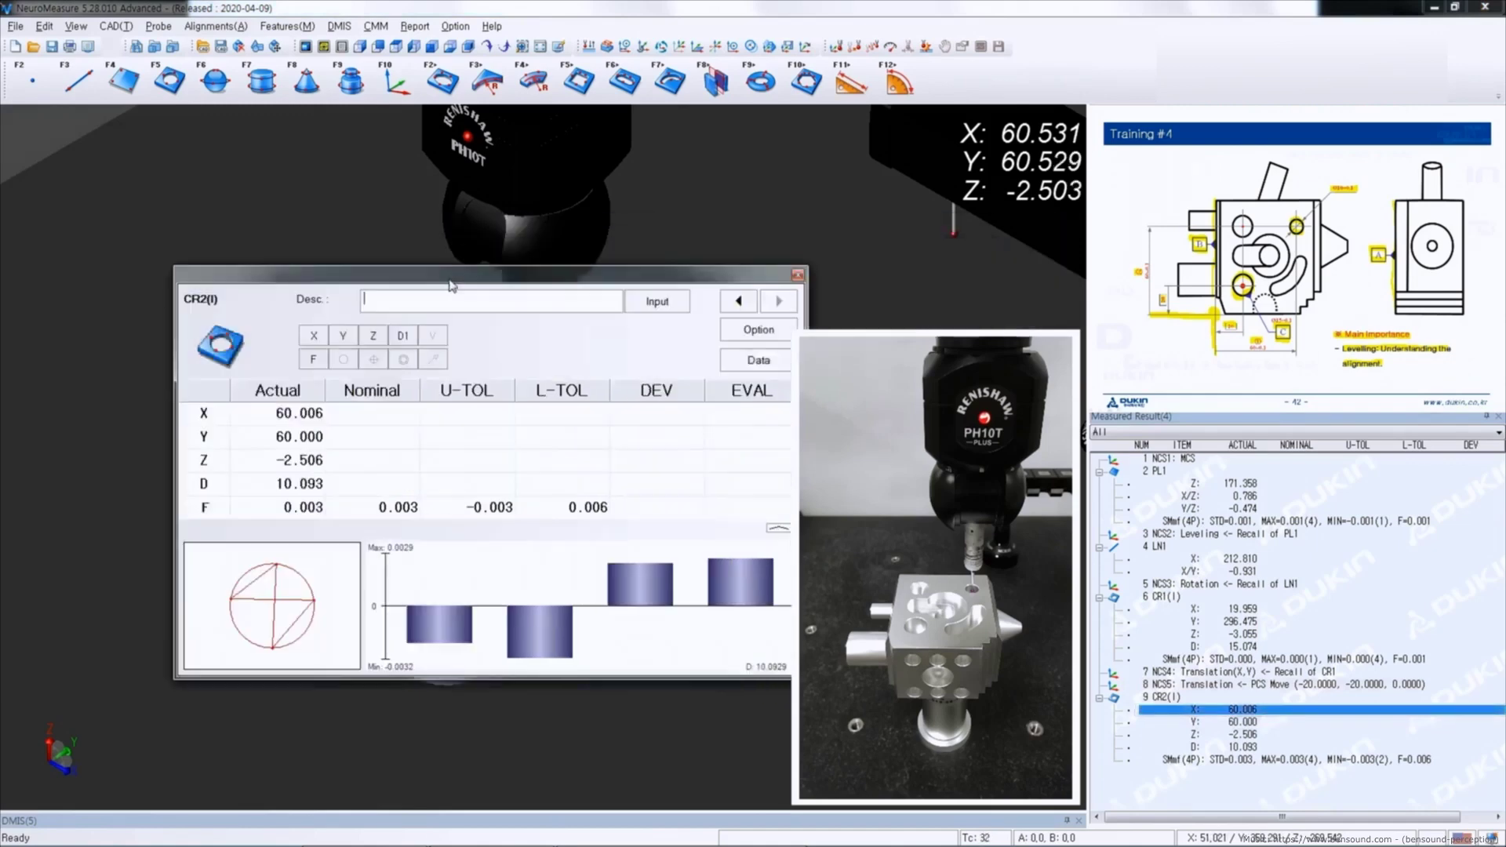
left_click_drag(450, 283, 358, 303)
double_click(269, 431)
type("6")
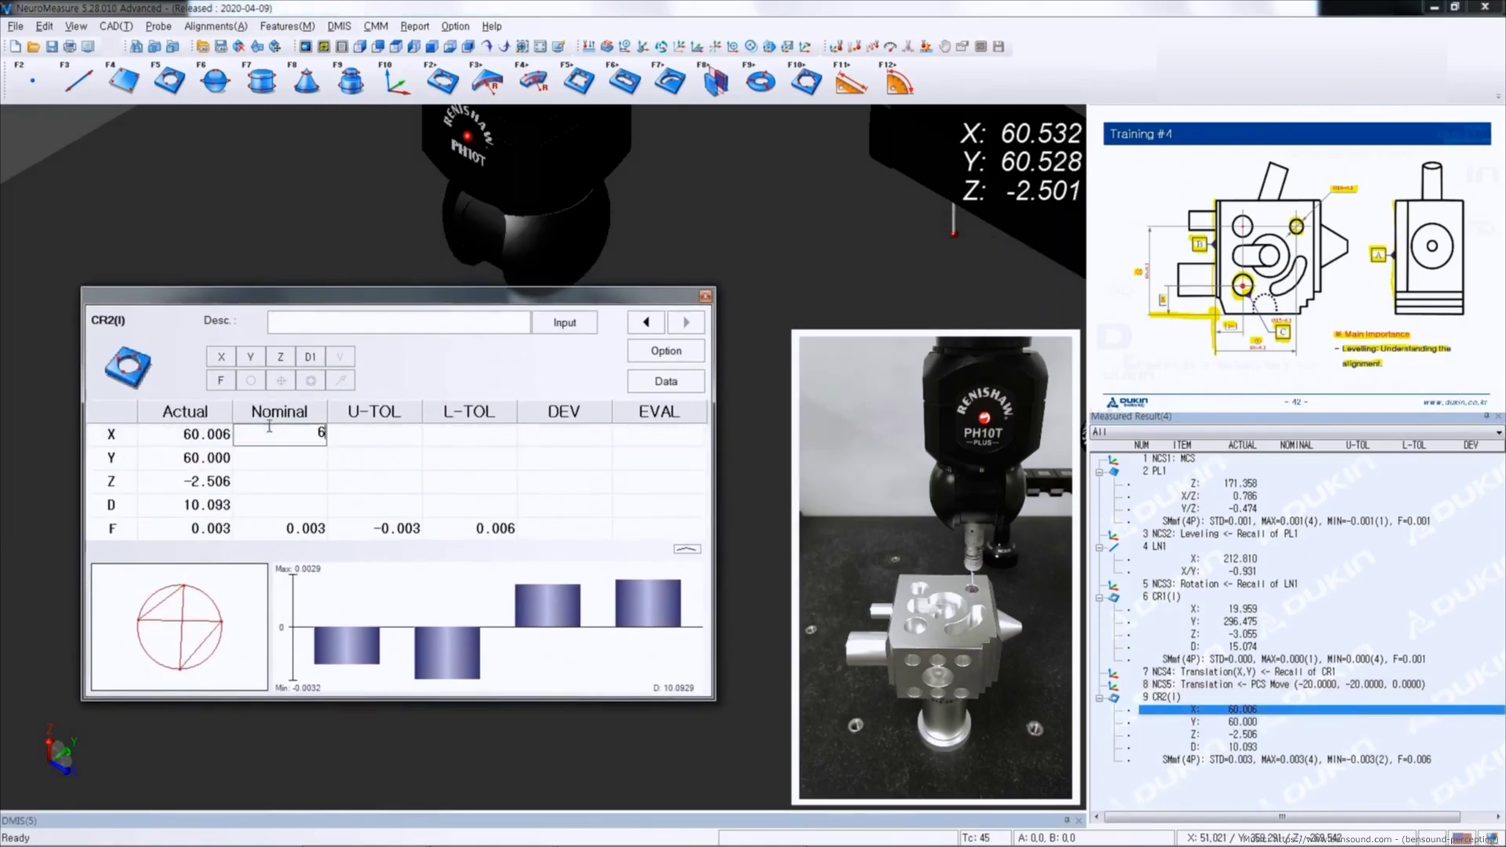
type("0")
key("Return")
key("Down")
type("60")
key("Return")
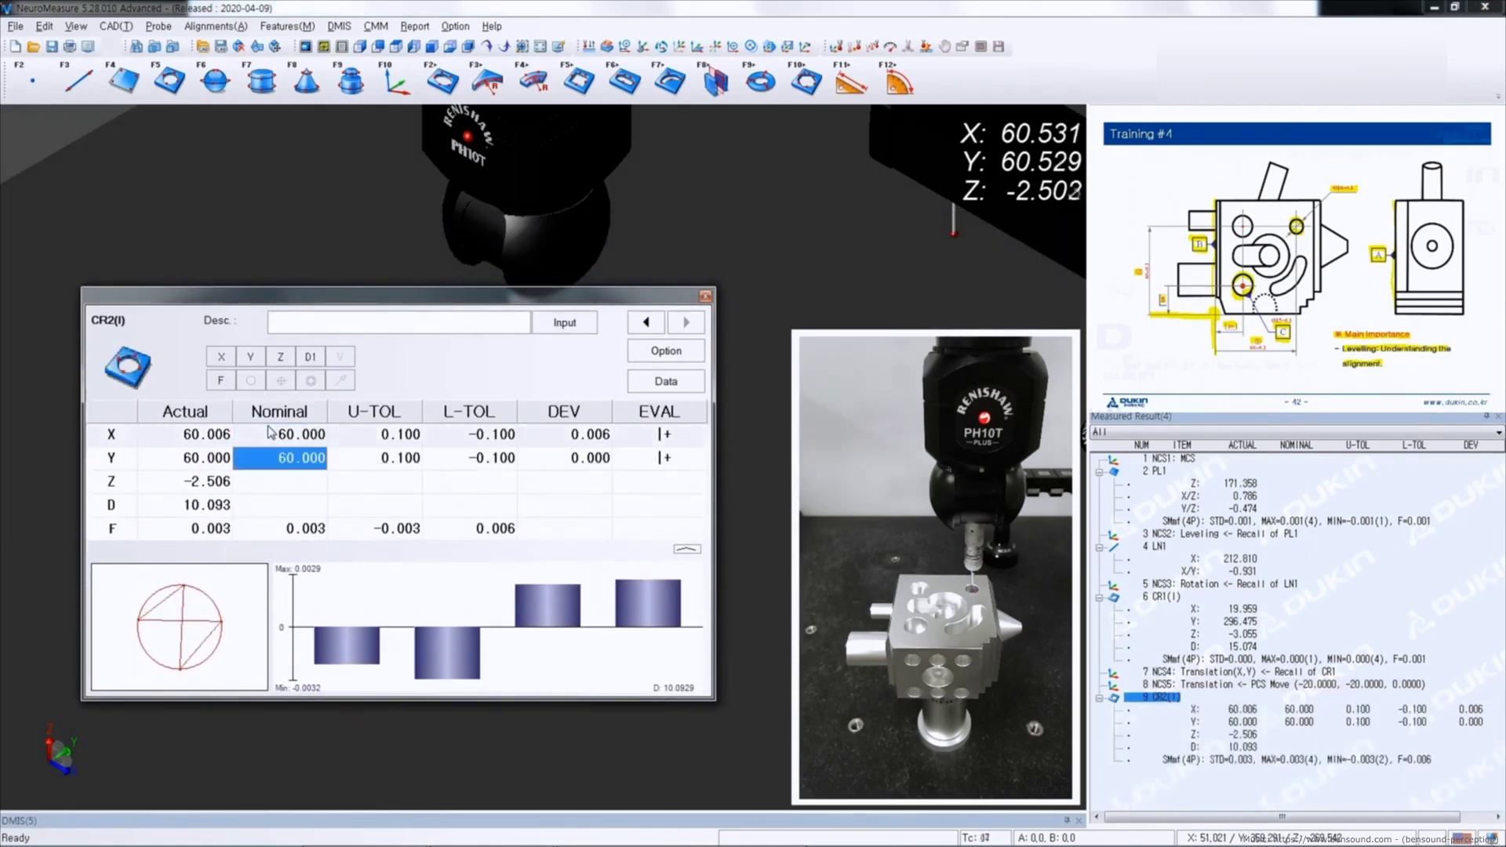
key("Down")
key("Down")
type("10")
key("Return")
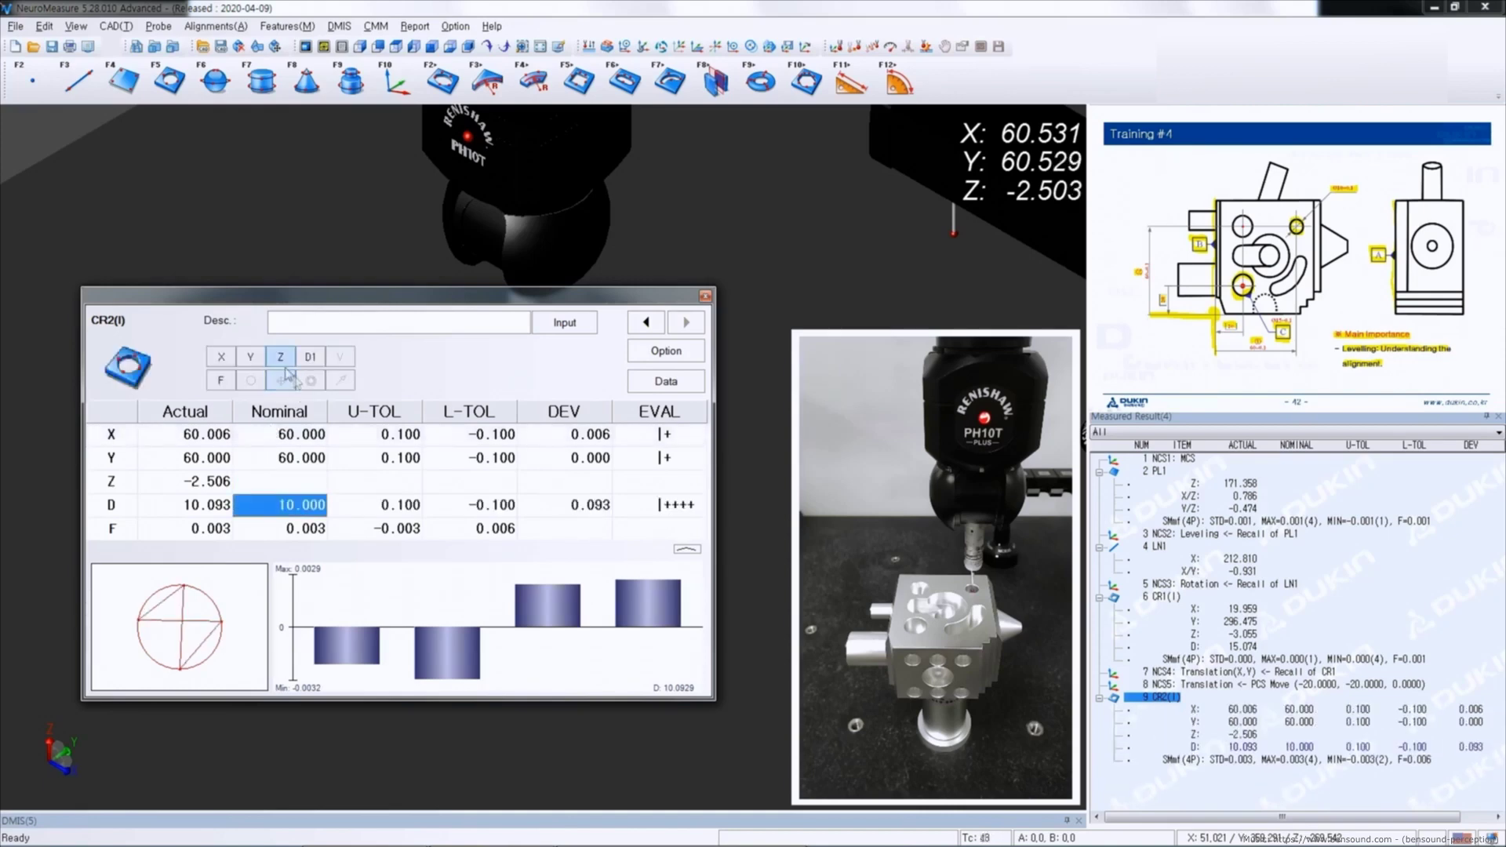
left_click(283, 360)
left_click(705, 298)
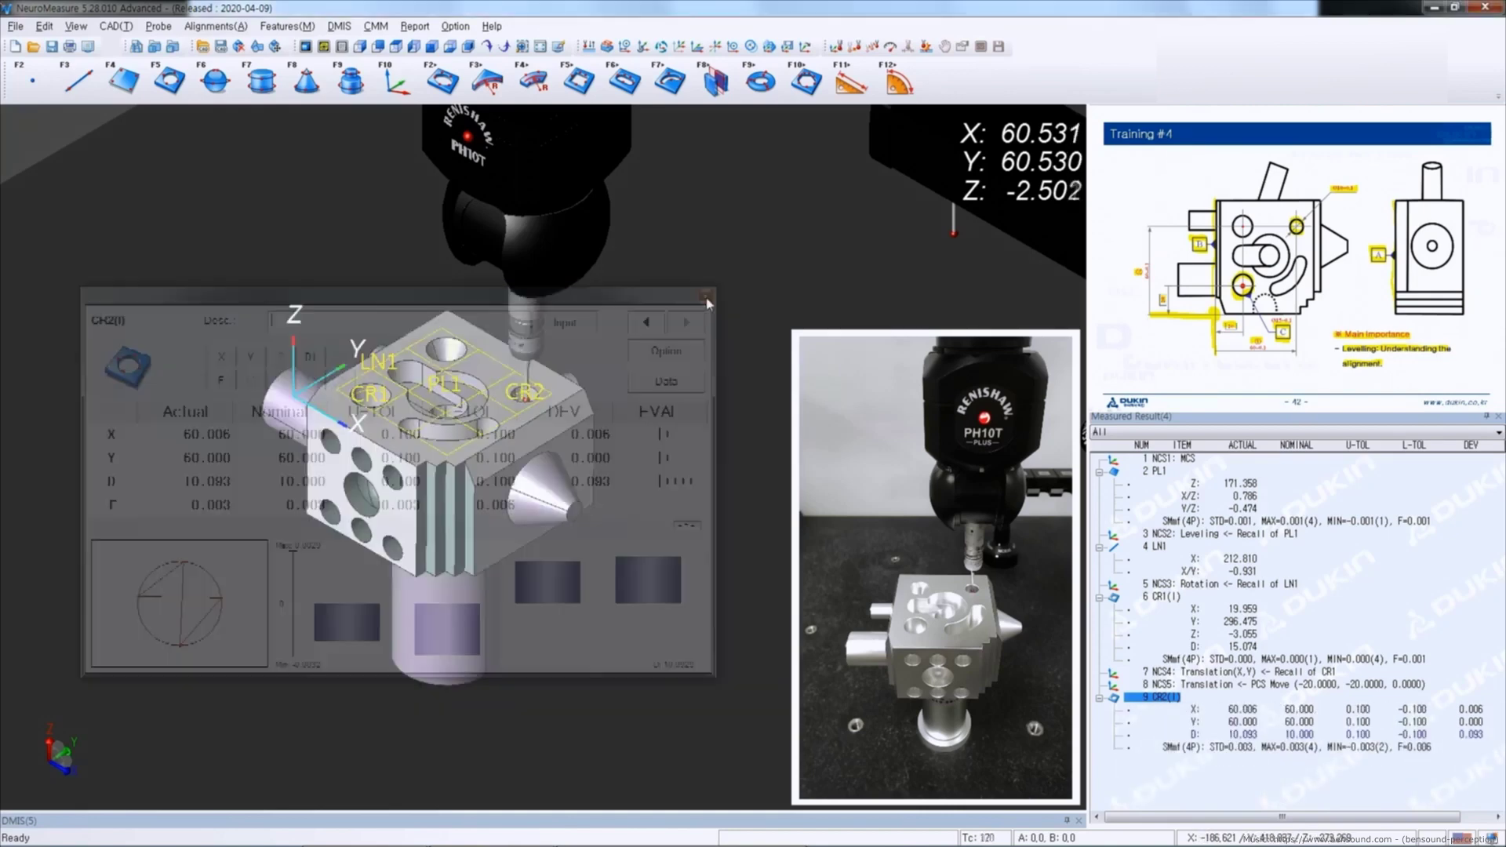